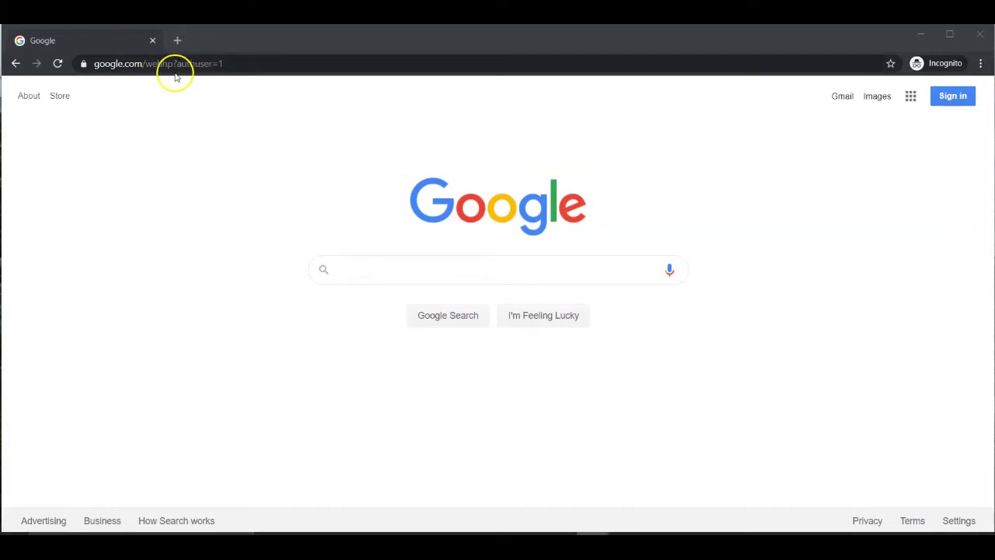
Enter starbase.onshape.com in the Chrome address bar.
click(246, 64)
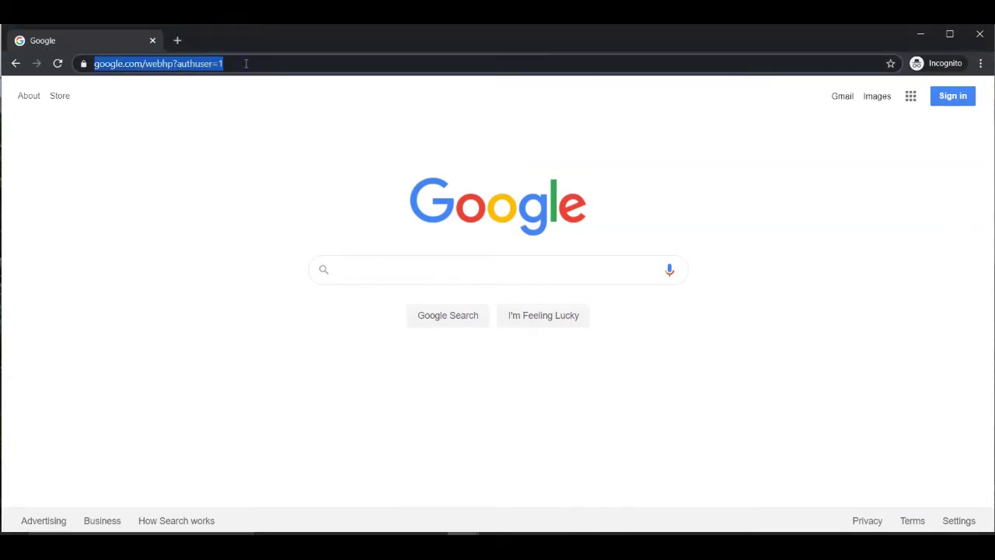
text(starba)
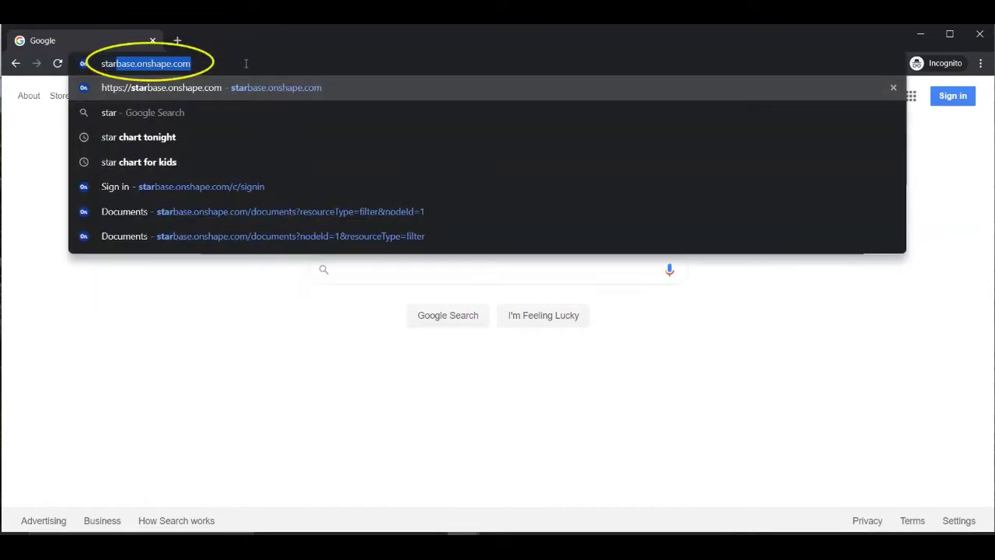
text(se.on)
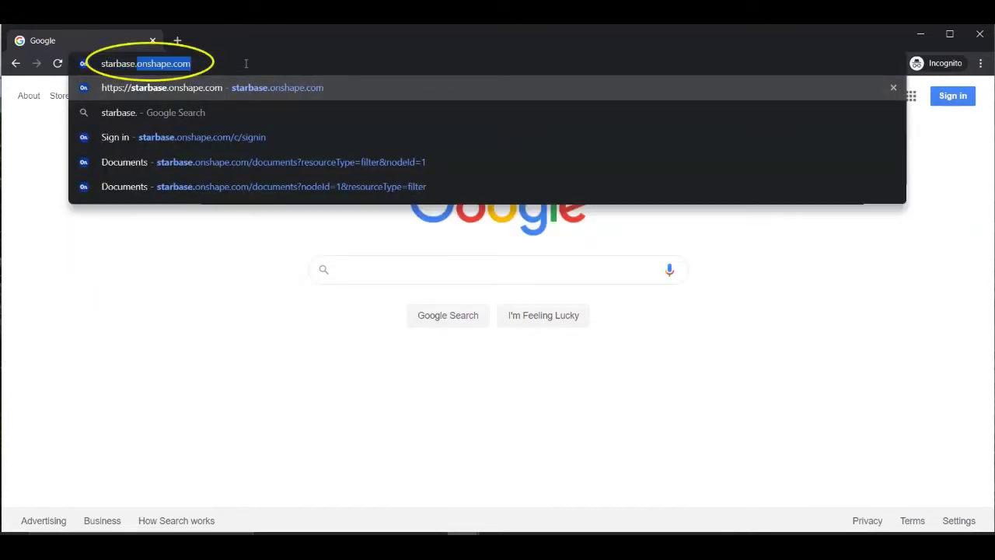
text(shape.)
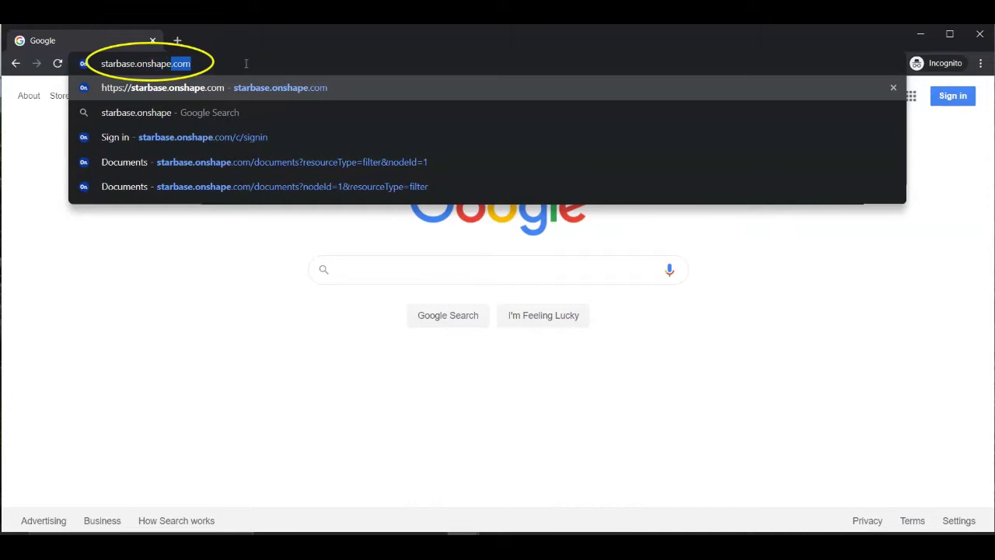
text(com/c/signin)
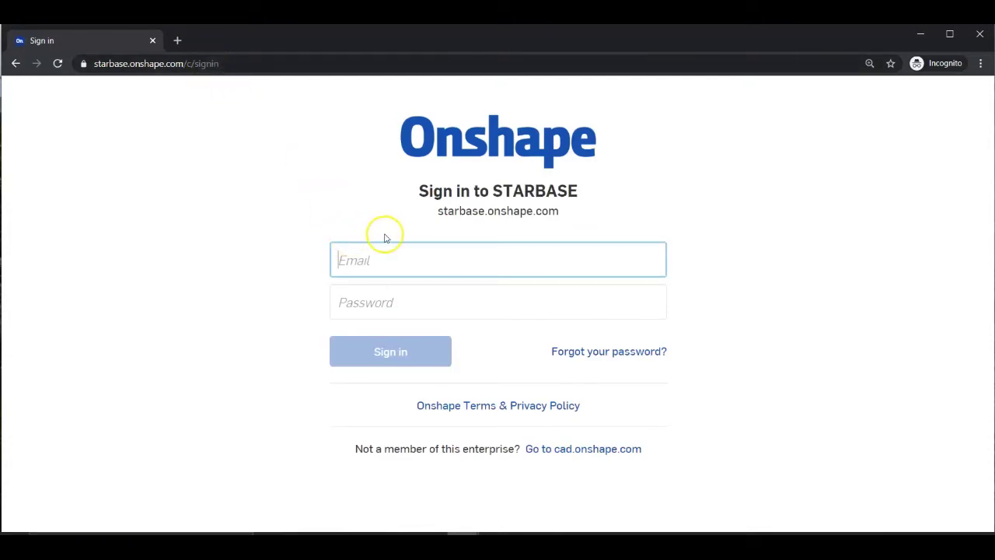
Sign in to the STARBASE Onshape site with the student account email and password.
click(408, 264)
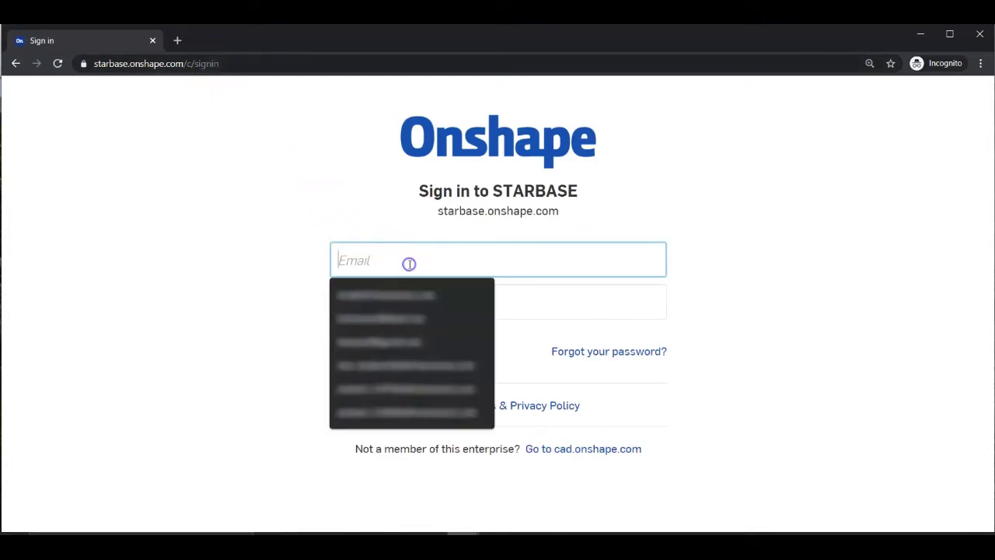
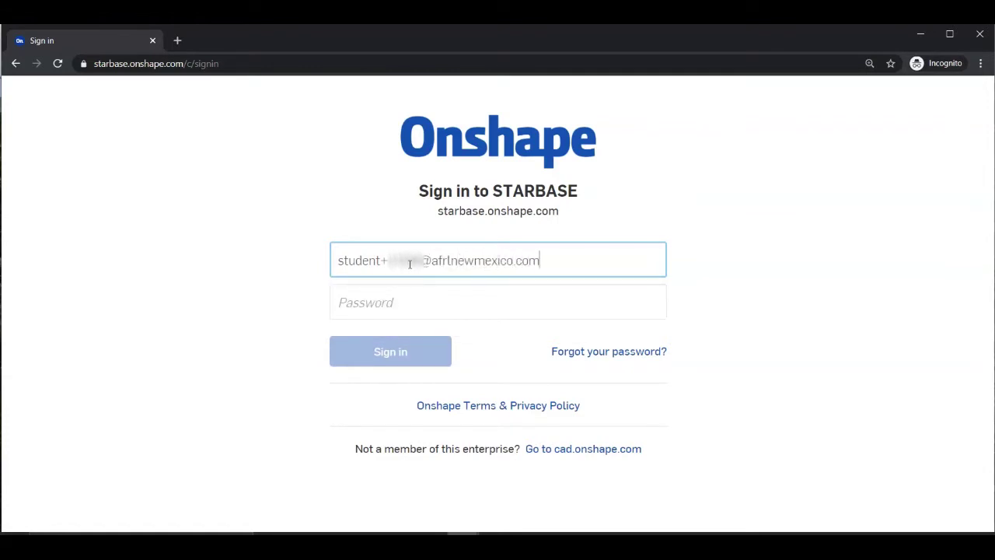
key(Tab)
text(•)
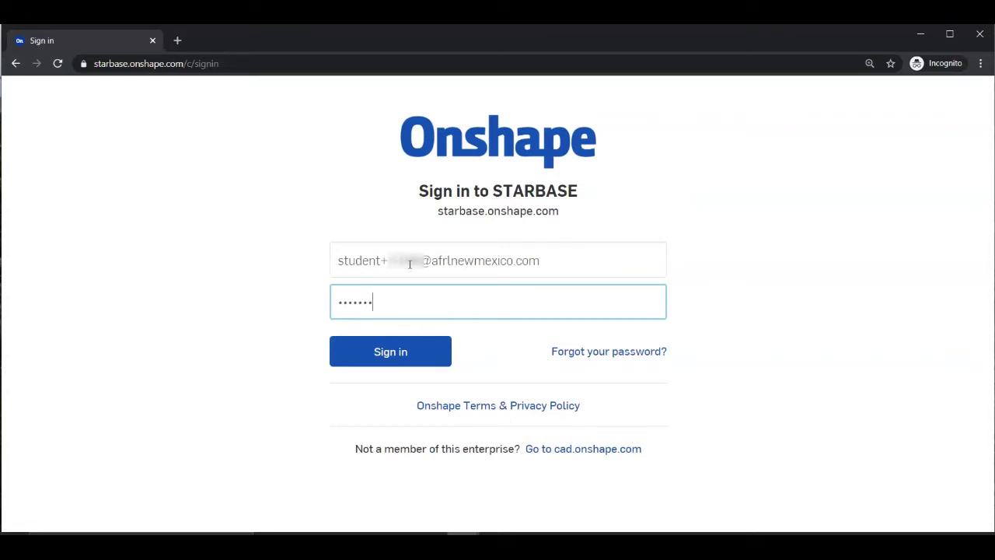
key(Return)
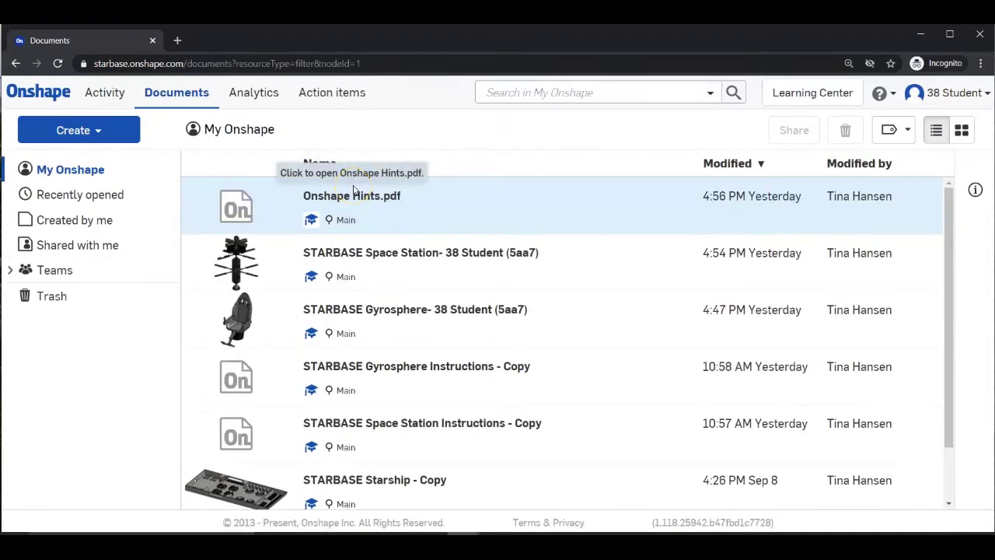
Show the My Onshape document list containing STARBASE Starship - Copy.
click(277, 183)
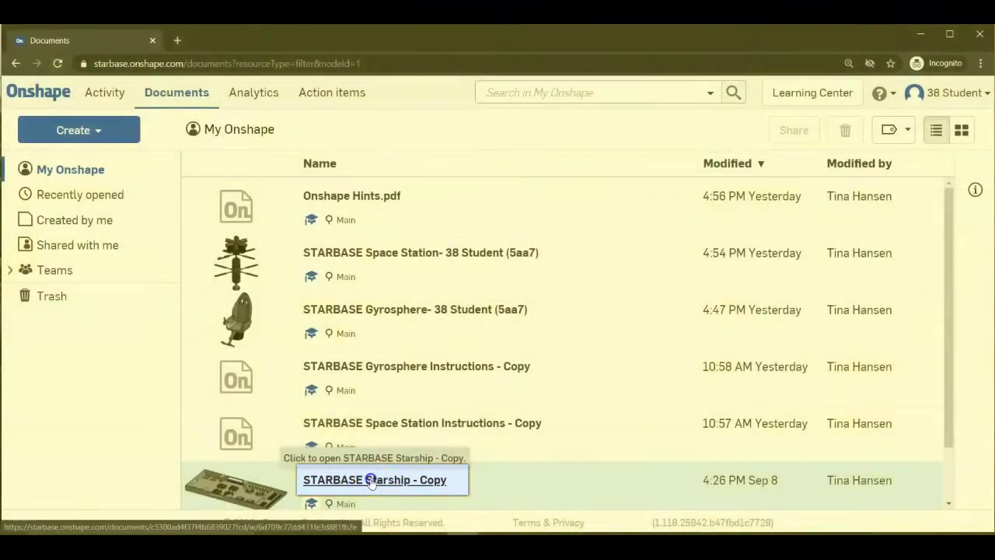
Open the STARBASE Starship - Copy document to view the ship part studio.
click(373, 481)
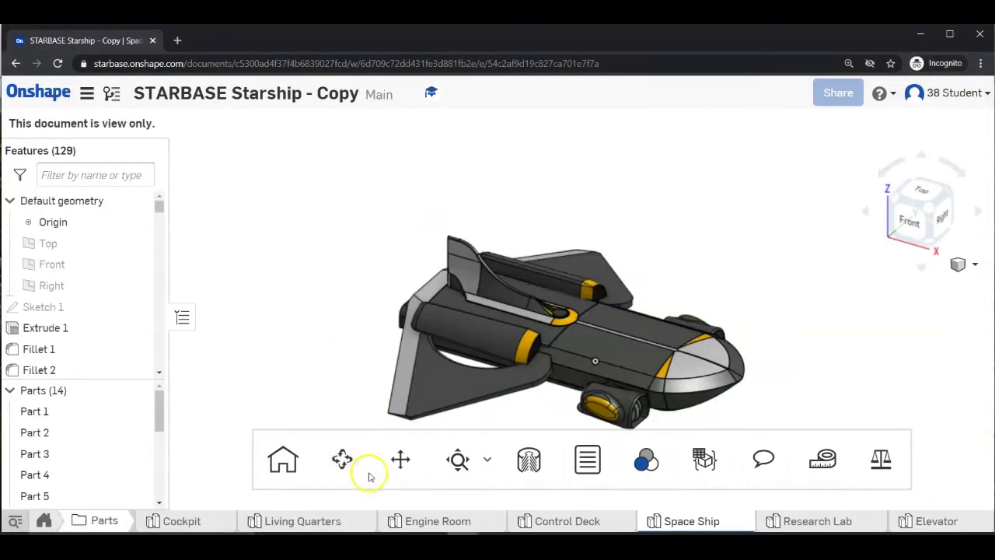
click(351, 458)
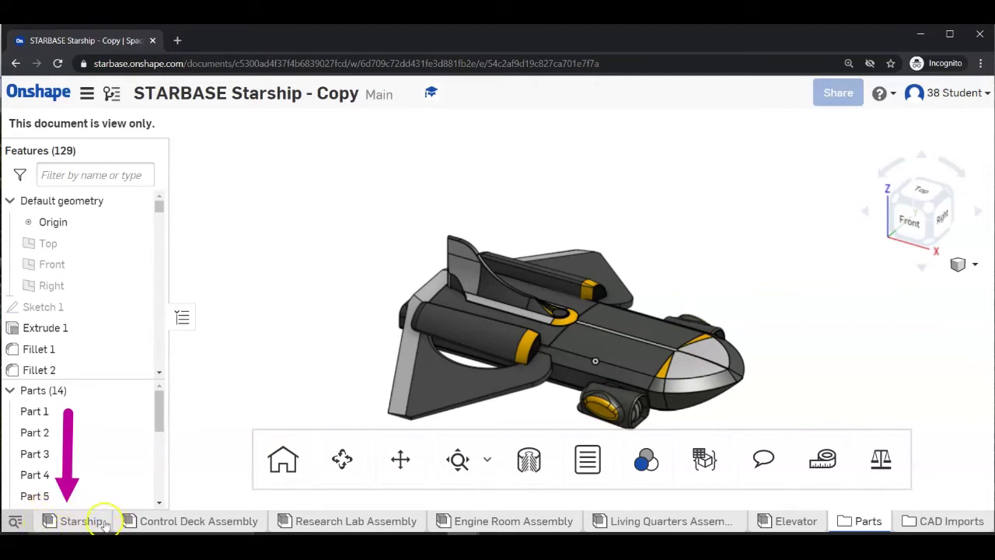
mouse_move(77, 525)
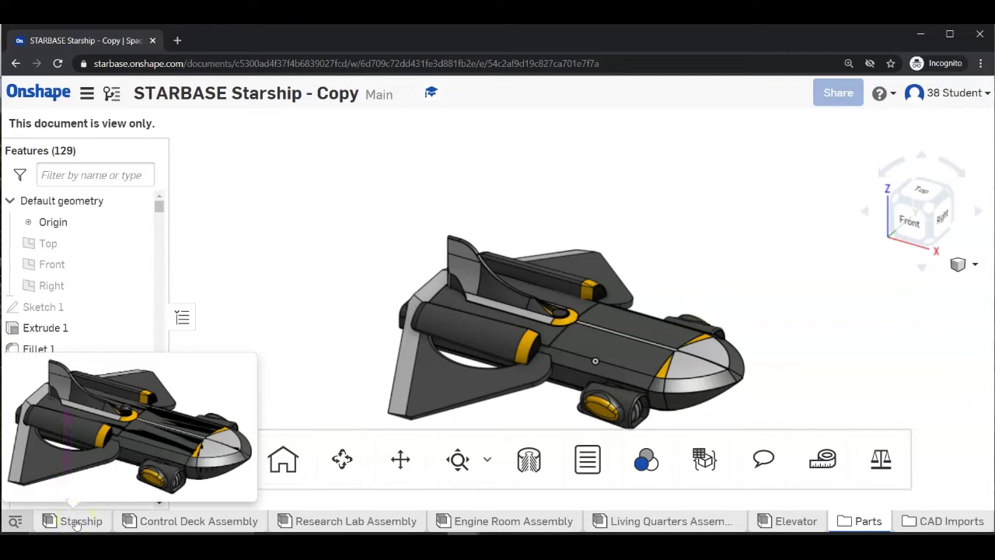
Switch to the Starship assembly and orbit the ship to an upright side-on view.
click(77, 521)
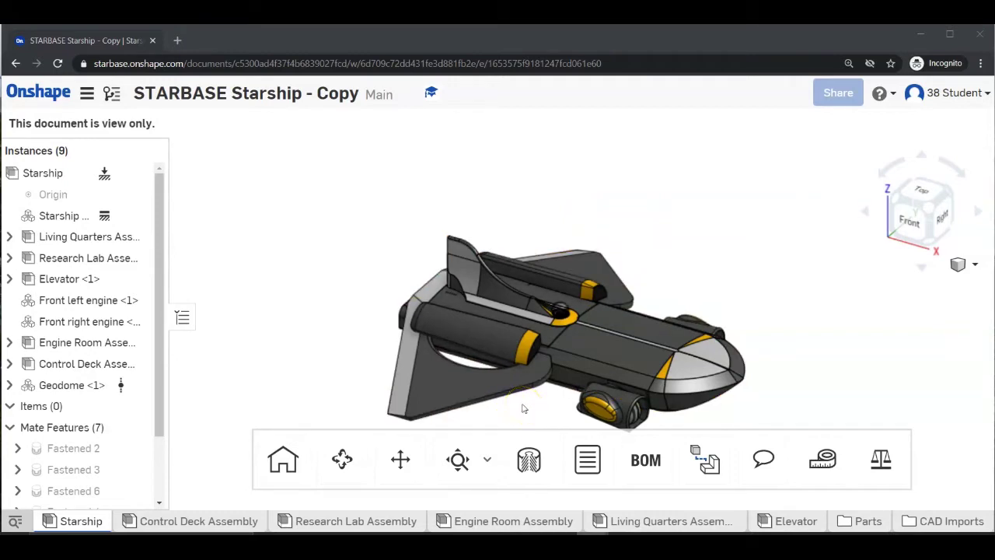
click(551, 330)
mouse_move(551, 330)
right_down()
mouse_move(581, 329)
mouse_move(575, 285)
mouse_move(515, 283)
mouse_move(512, 316)
mouse_move(544, 311)
mouse_move(471, 316)
mouse_move(584, 328)
mouse_move(646, 392)
mouse_move(656, 437)
mouse_move(601, 381)
mouse_move(580, 326)
mouse_move(506, 262)
mouse_move(544, 295)
mouse_move(596, 310)
mouse_move(534, 259)
mouse_move(560, 303)
mouse_move(615, 337)
mouse_move(535, 309)
mouse_move(587, 298)
mouse_move(648, 260)
mouse_move(651, 327)
mouse_move(524, 300)
mouse_move(622, 268)
mouse_move(637, 311)
mouse_move(638, 288)
mouse_move(802, 299)
right_up()
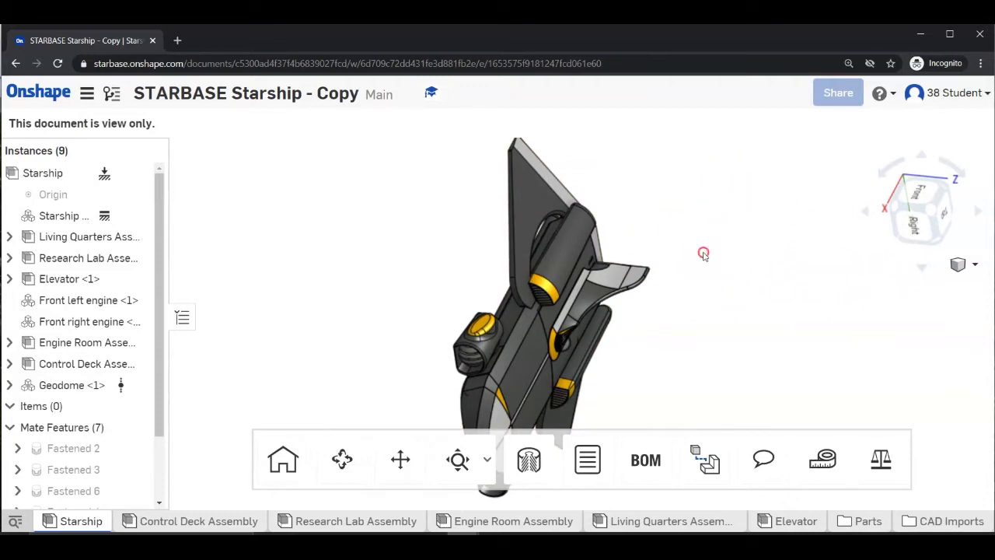
Reset the Starship assembly to the Isometric view from the viewport context menu.
right_click(703, 255)
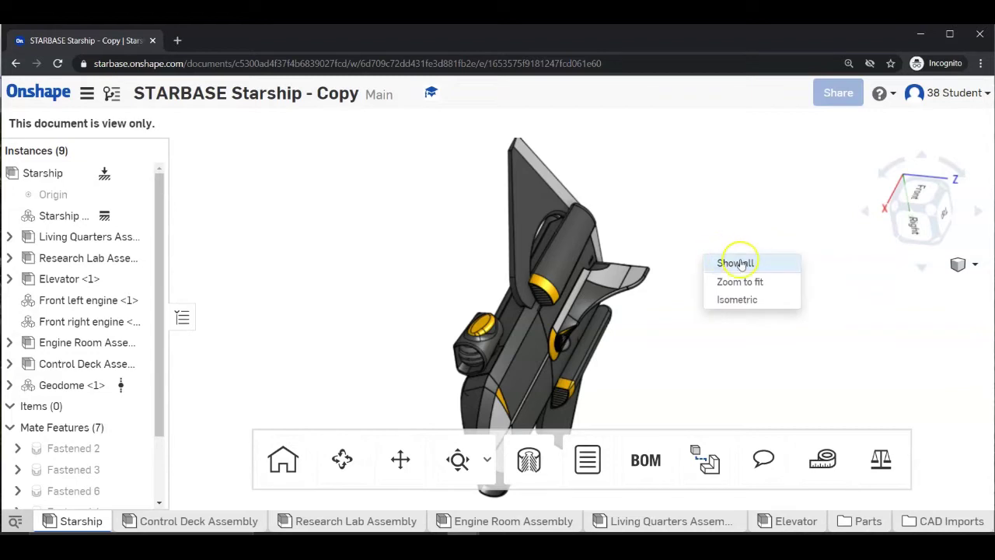
click(737, 301)
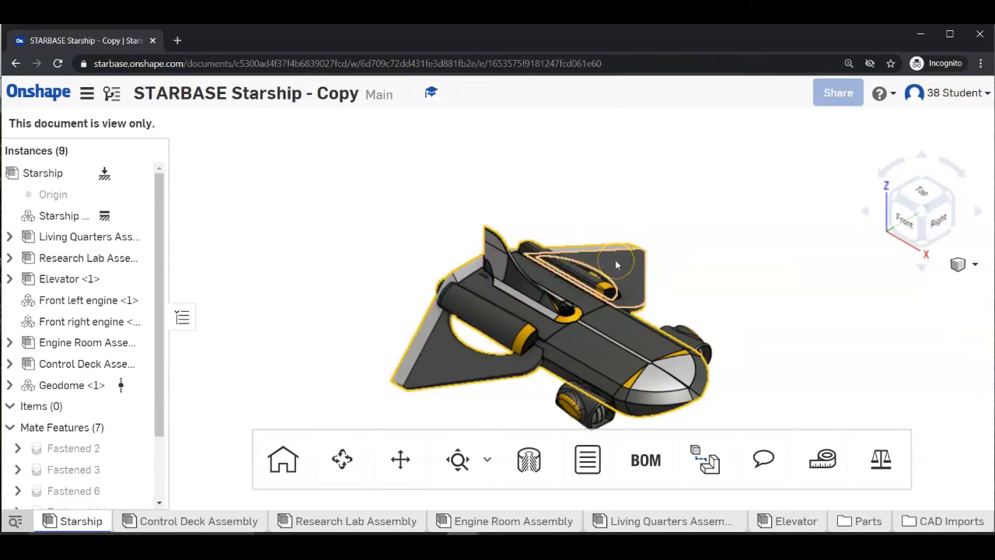
Zoom in and out on the ship, then use Zoom to fit to frame the whole assembly.
scroll(615, 265, down, 3)
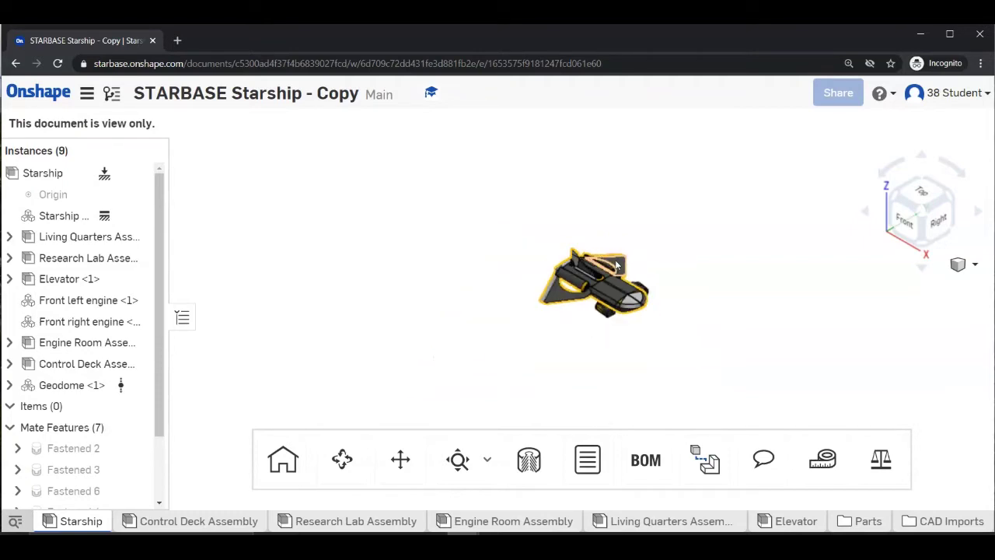
scroll(615, 264, up, 3)
scroll(615, 265, up, 4)
scroll(615, 265, up, 3)
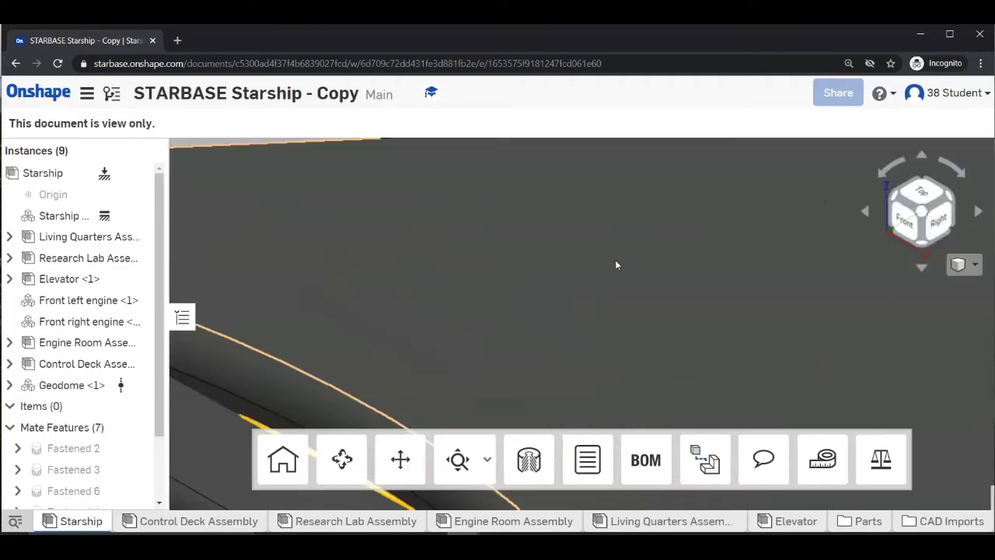
scroll(615, 265, down, 6)
scroll(615, 265, down, 5)
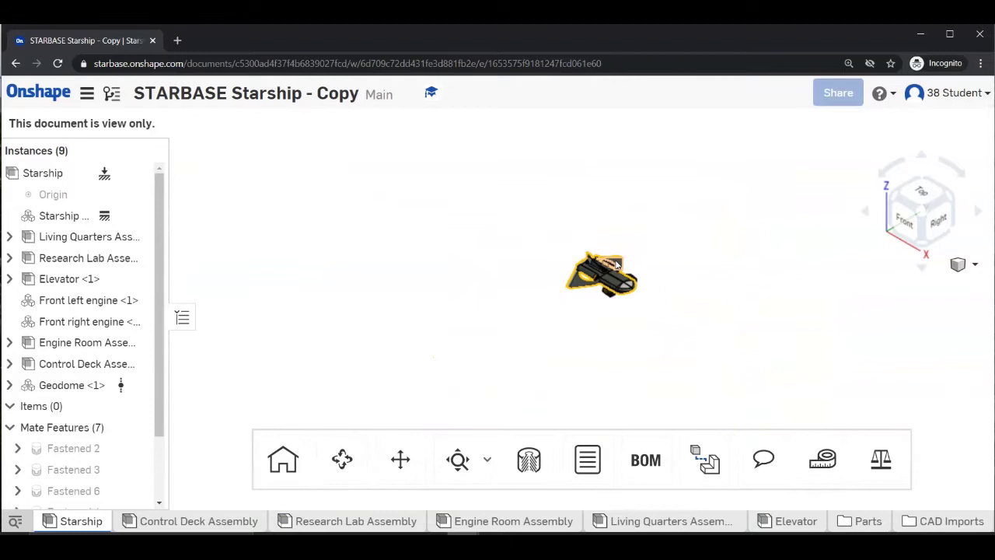
scroll(615, 265, up, 8)
scroll(615, 265, up, 3)
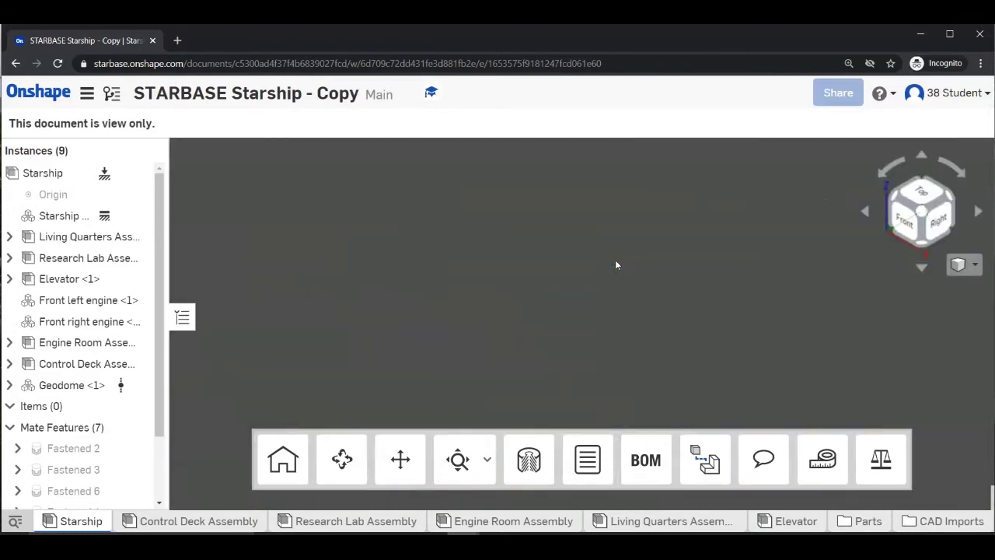
click(617, 280)
click(617, 270)
right_click(633, 263)
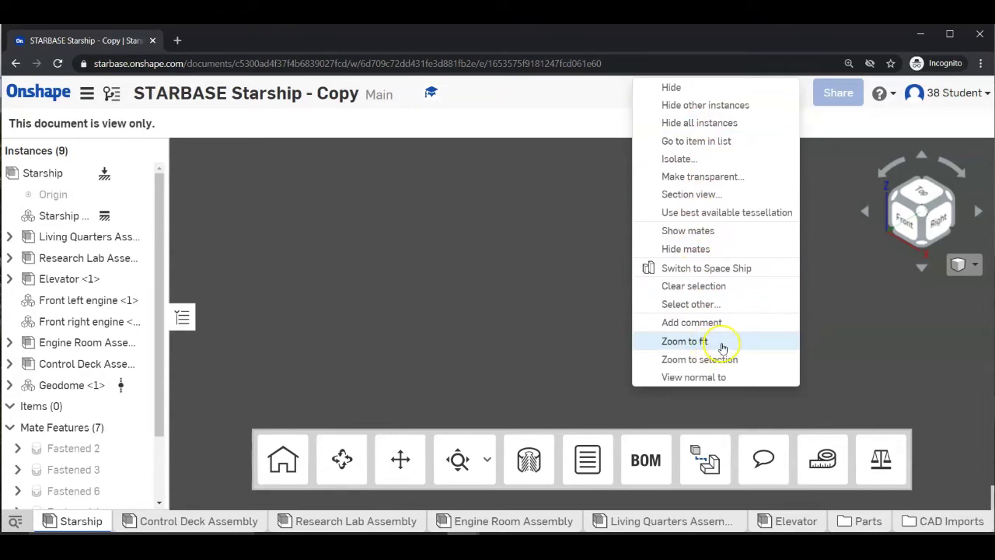
click(722, 346)
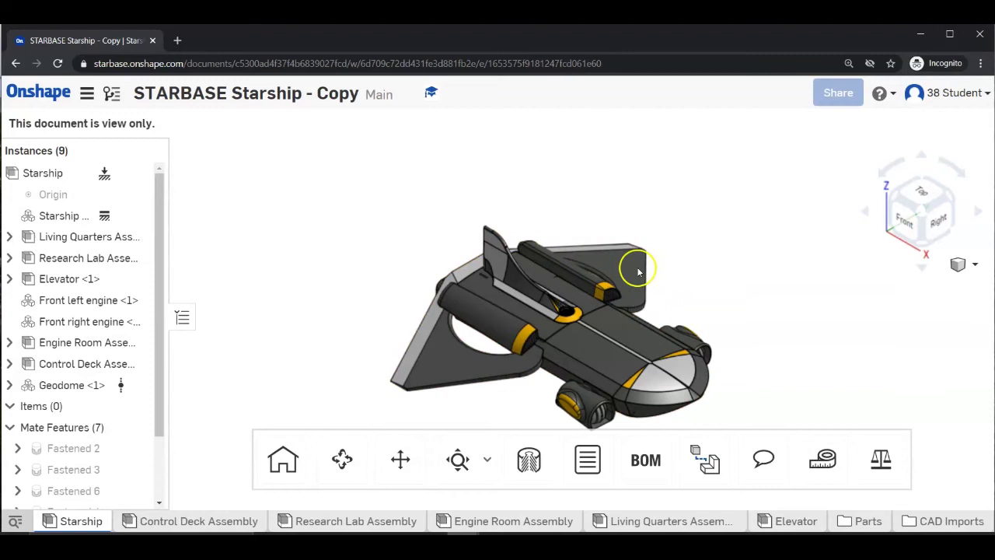
click(589, 285)
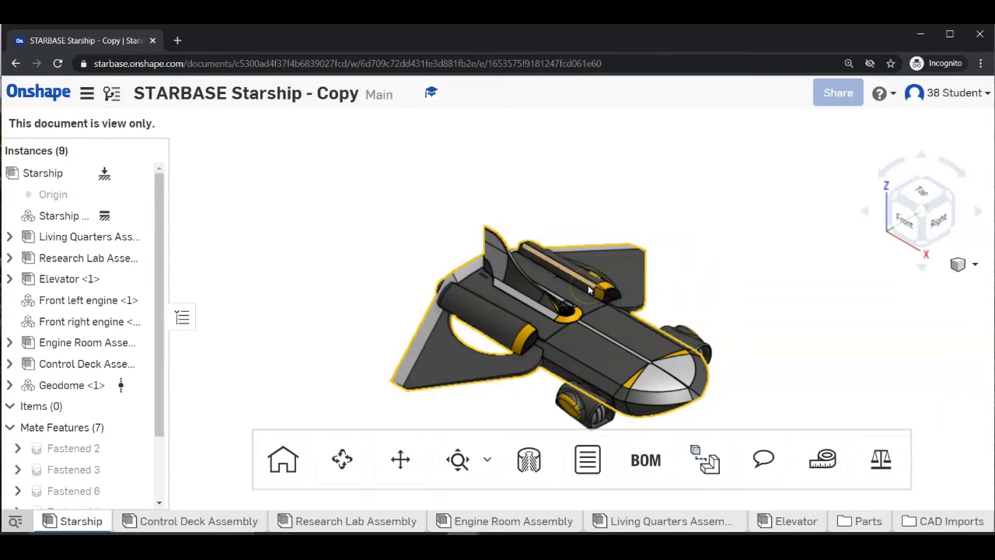
click(562, 288)
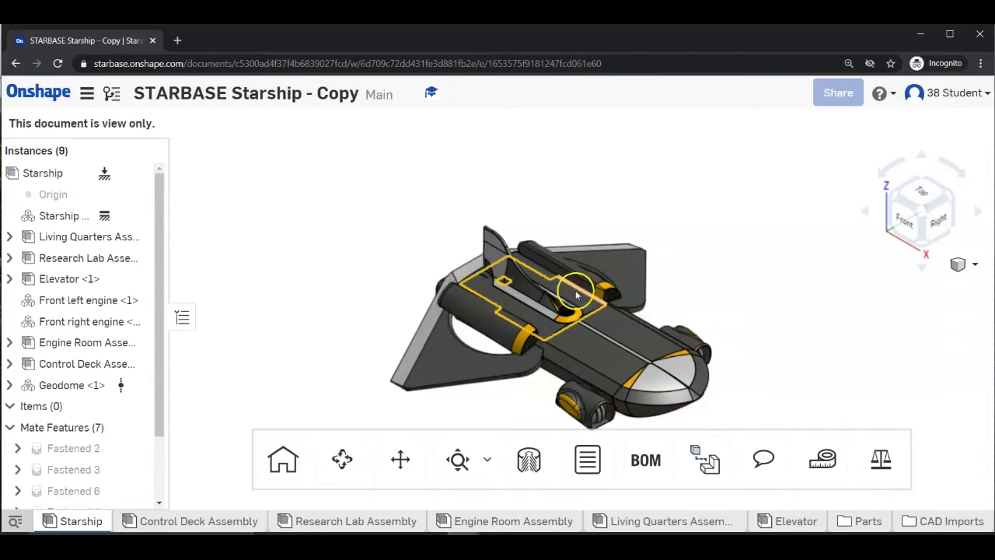
middle_drag(563, 289, 713, 221)
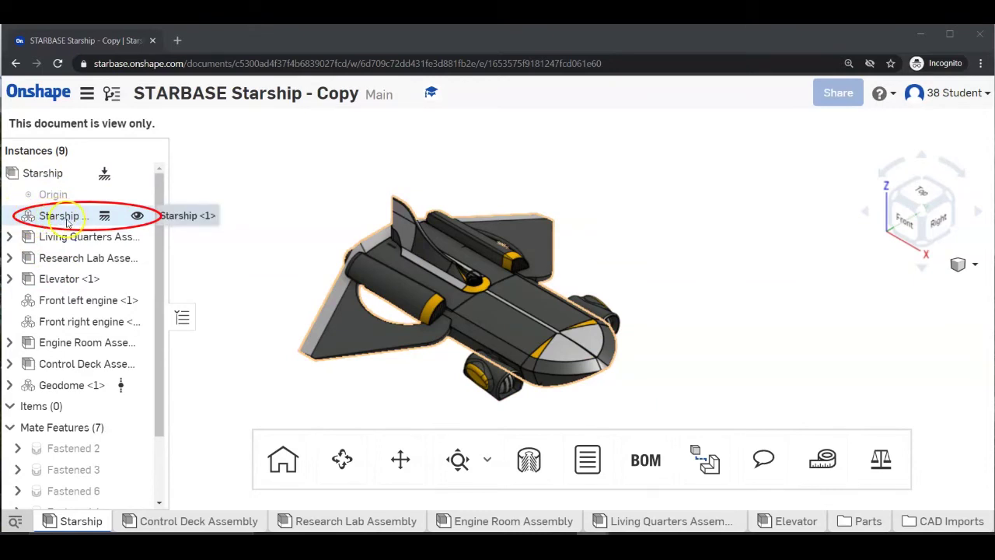
Make Starship <1> transparent and zoom in and out to inspect its interior decks.
right_click(67, 223)
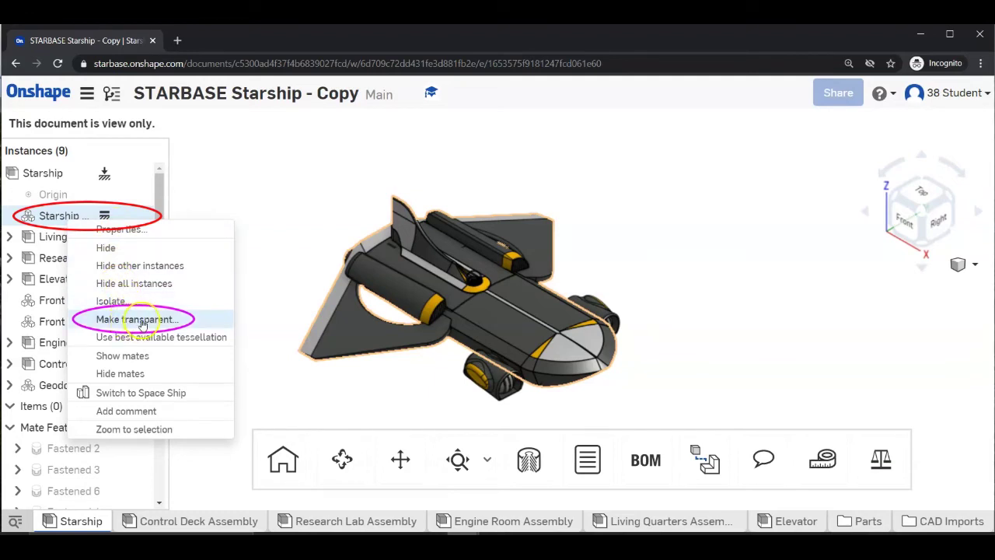
click(140, 320)
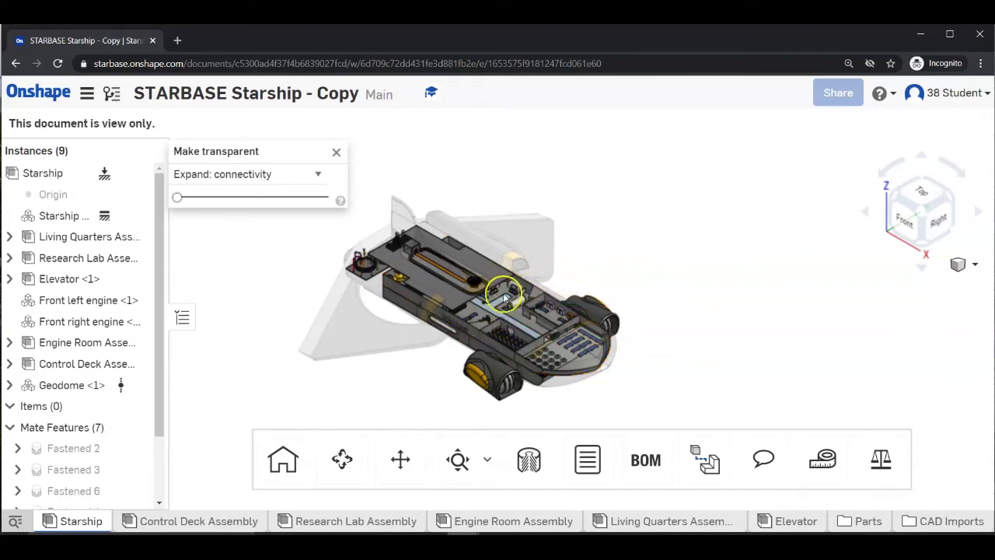
scroll(453, 279, down, 3)
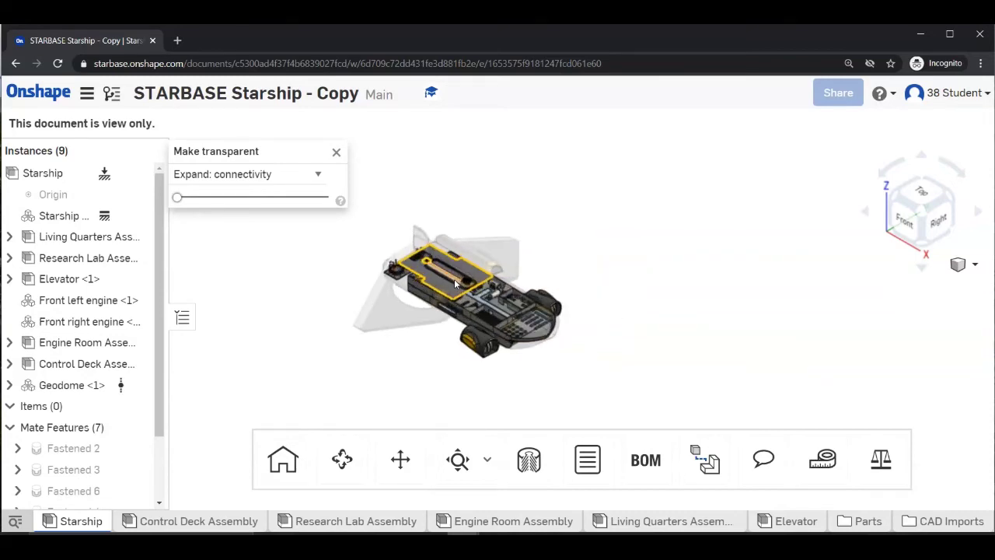
scroll(453, 279, up, 10)
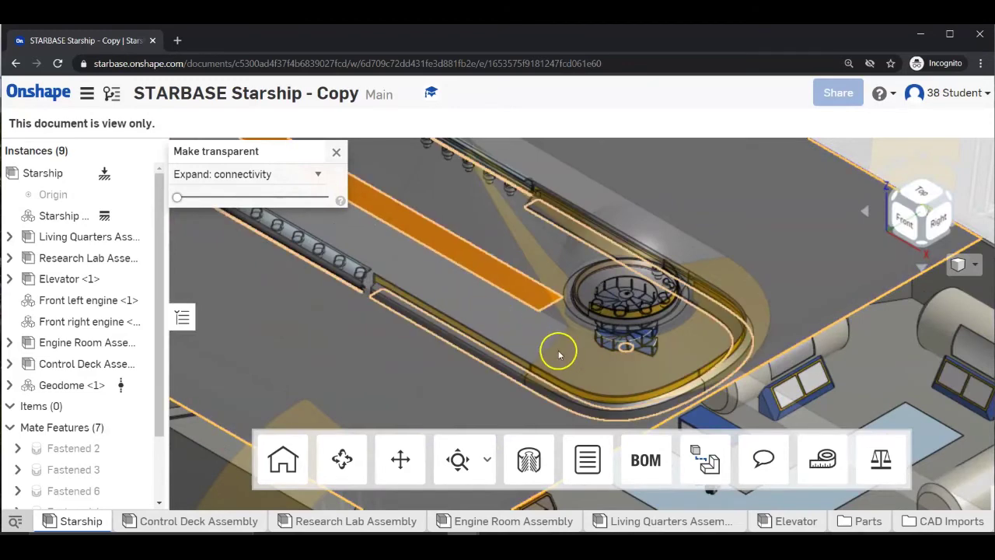
scroll(558, 354, down, 5)
scroll(648, 389, down, 3)
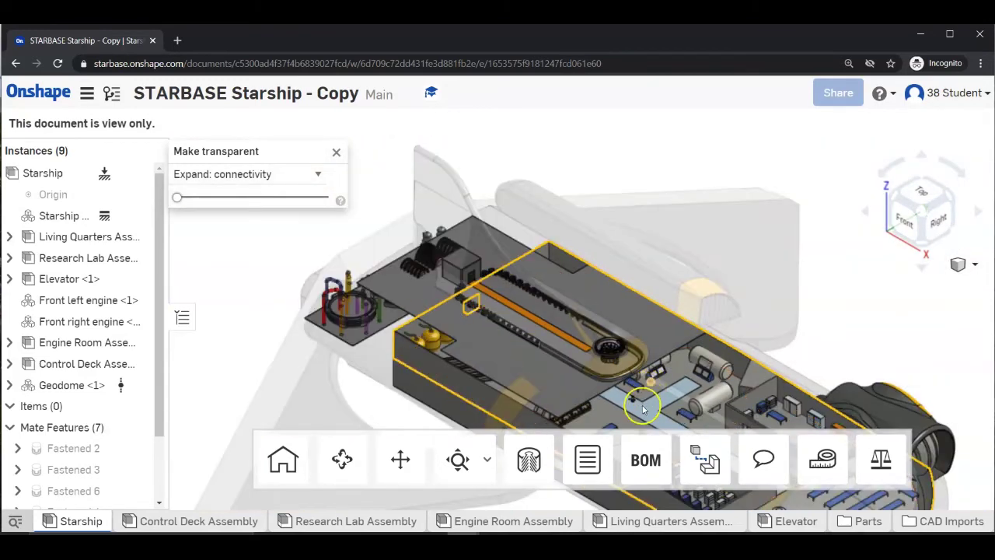
scroll(626, 400, up, 10)
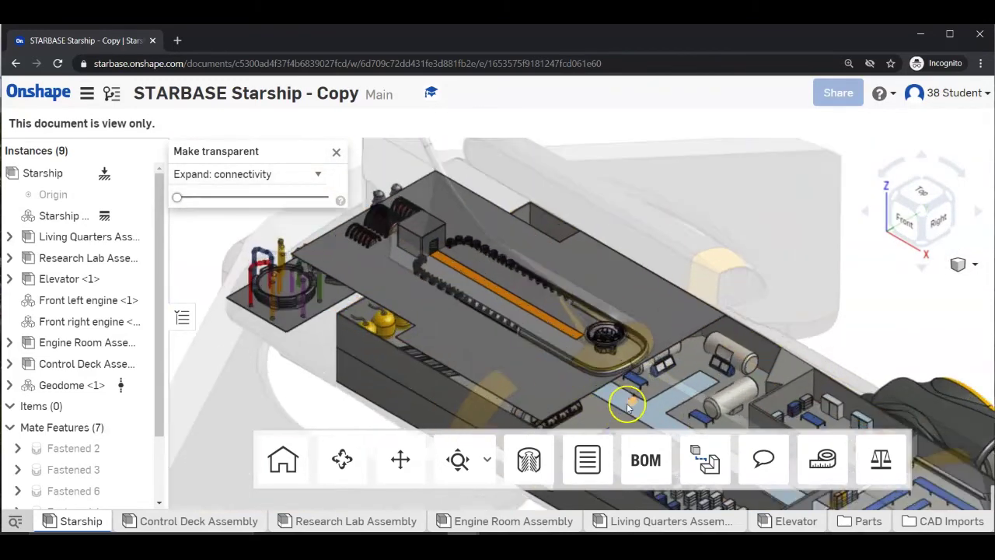
scroll(668, 384, up, 4)
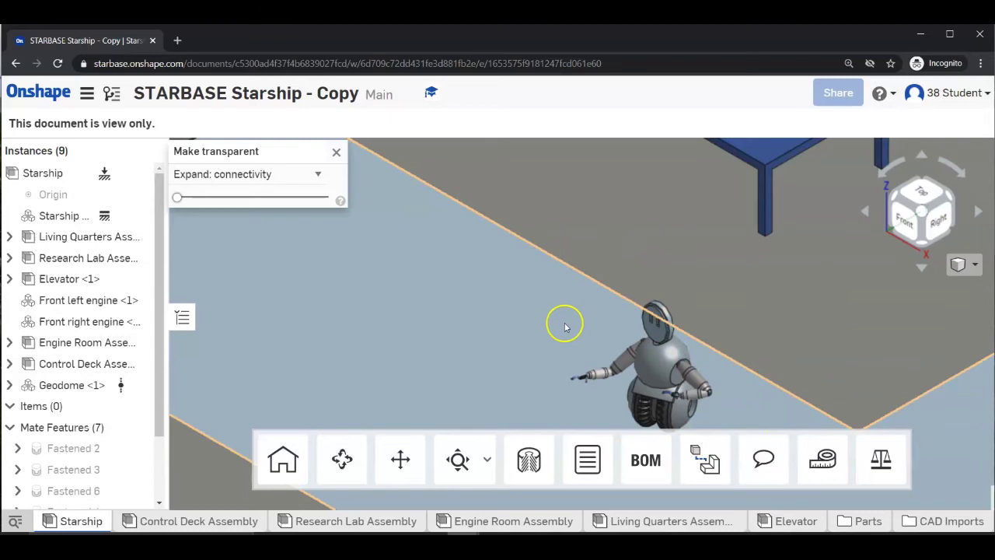
scroll(567, 325, down, 5)
scroll(567, 325, down, 6)
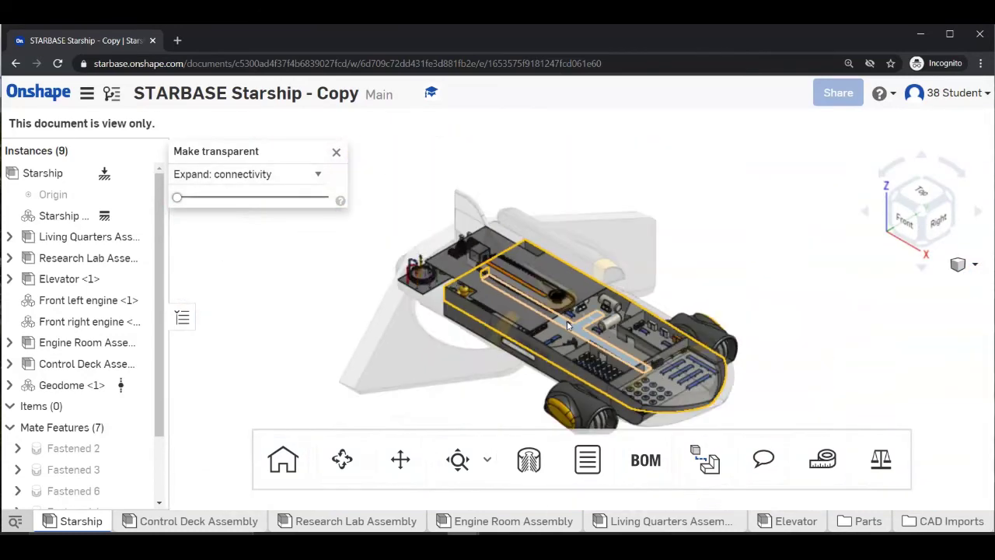
scroll(567, 325, down, 3)
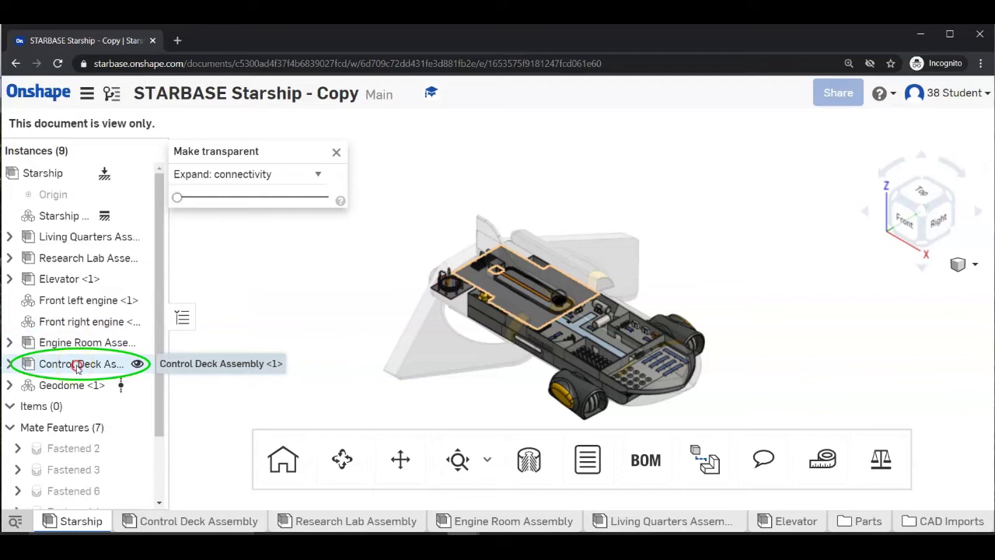
Make Control Deck Assembly <1> transparent to reveal the lab level beneath.
right_click(77, 369)
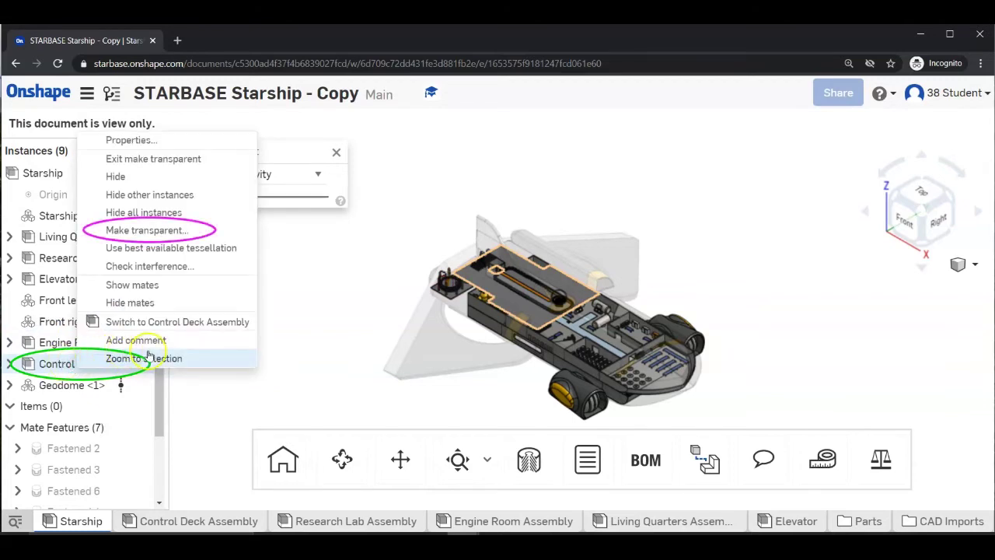
click(154, 230)
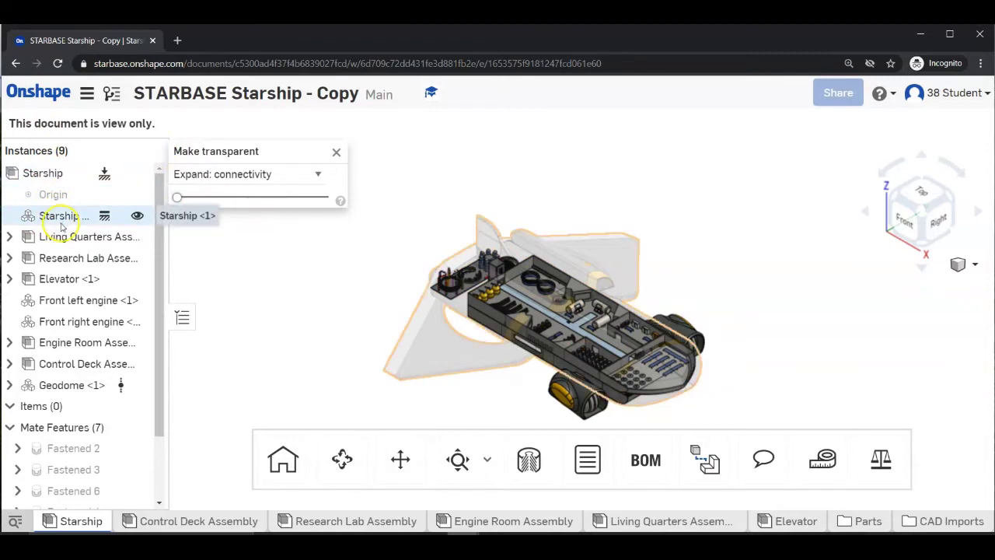
Make Research Lab Assembly <1> transparent, then select the deck and orbit to inspect it.
right_click(80, 261)
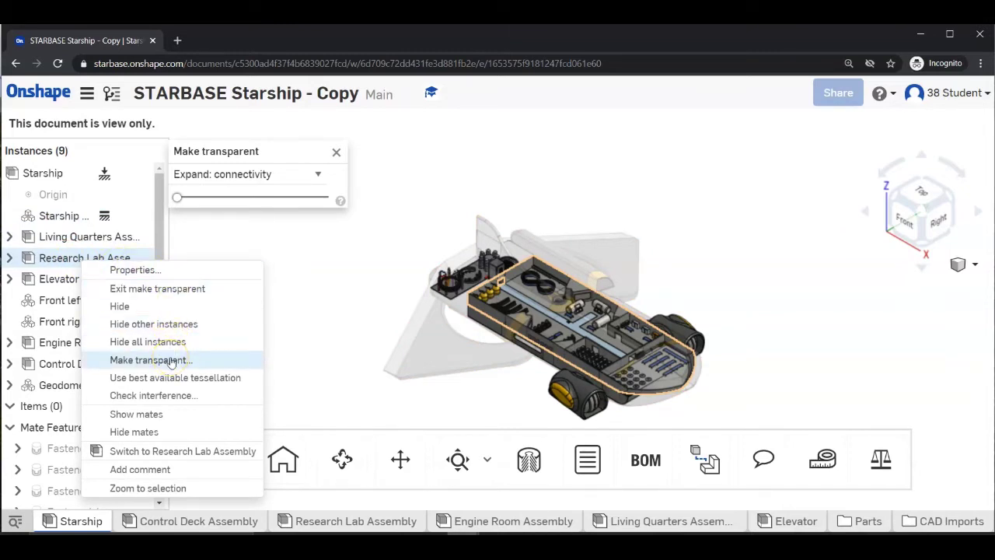
click(170, 360)
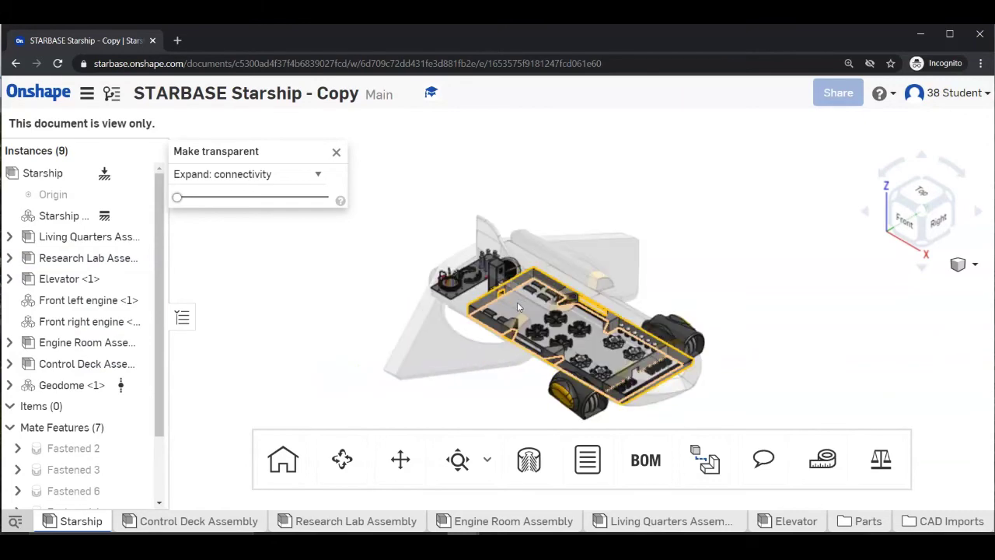
scroll(517, 305, up, 10)
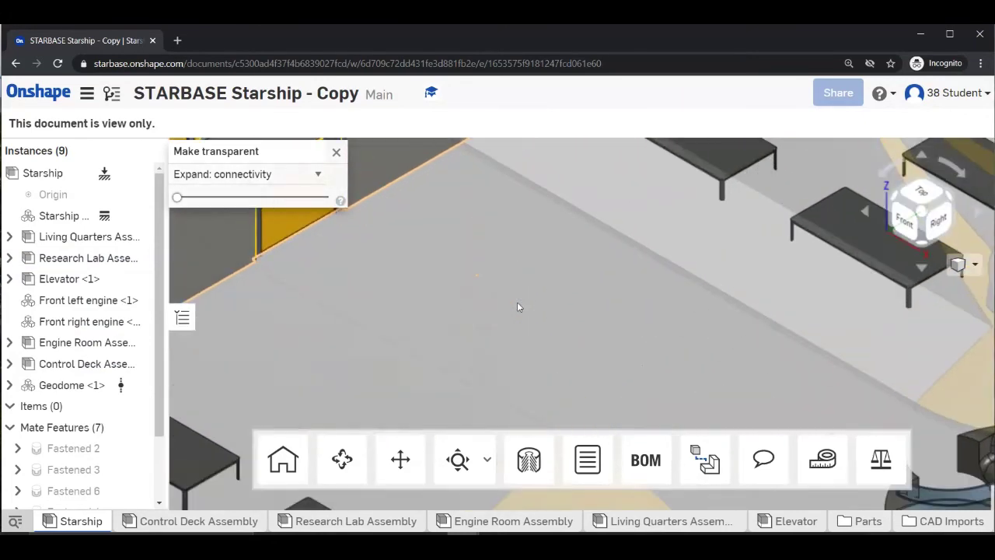
scroll(517, 306, down, 10)
scroll(515, 304, down, 3)
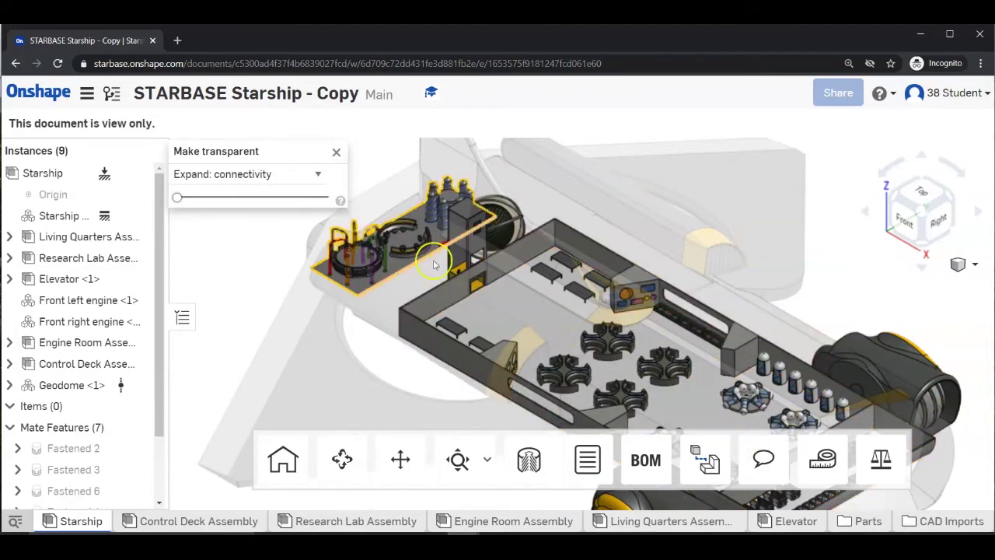
scroll(478, 286, down, 5)
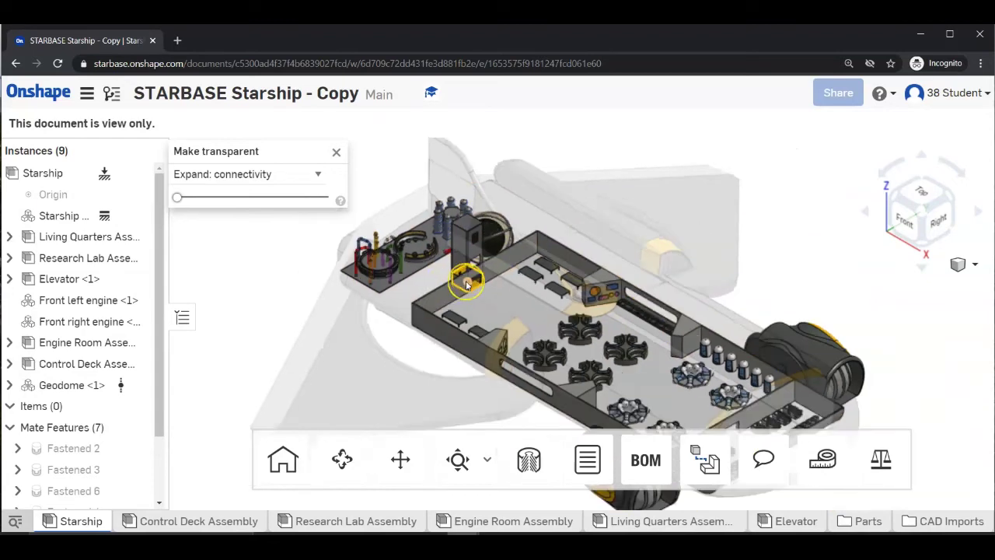
click(500, 326)
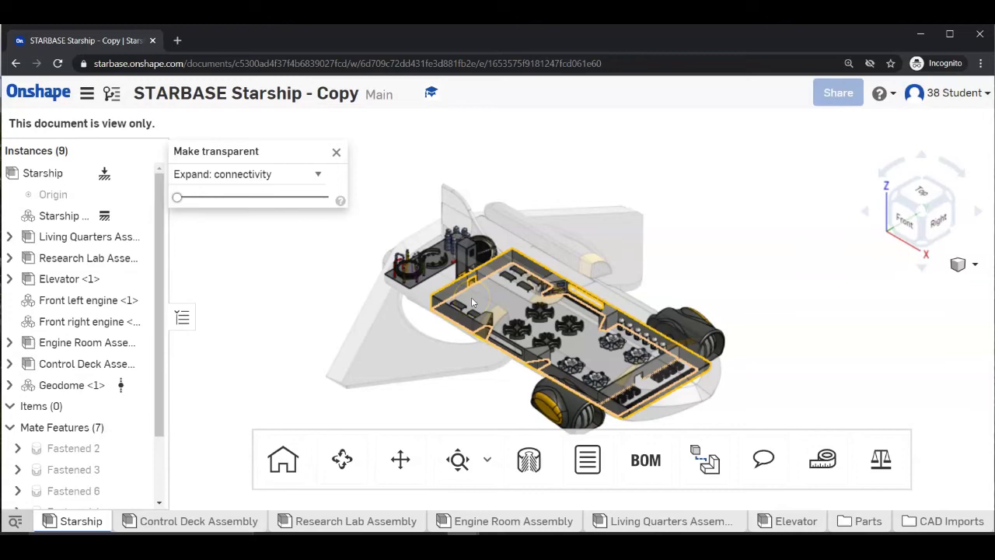
right_drag(471, 297, 553, 360)
Zoom out and pan the transparent Starship to reveal its interior rooms, crew figures and equipment.
click(451, 318)
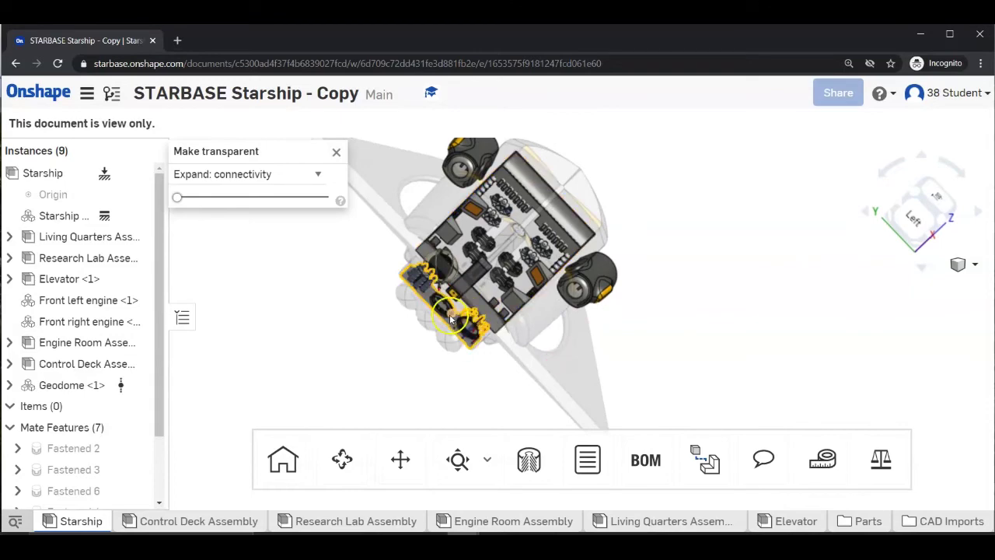
scroll(452, 315, down, 3)
scroll(447, 314, up, 10)
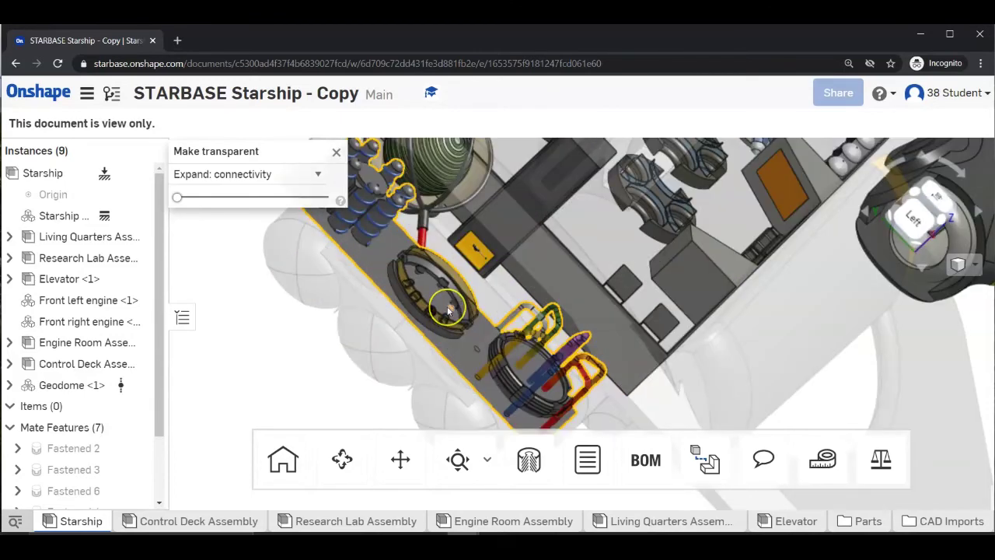
scroll(447, 310, up, 8)
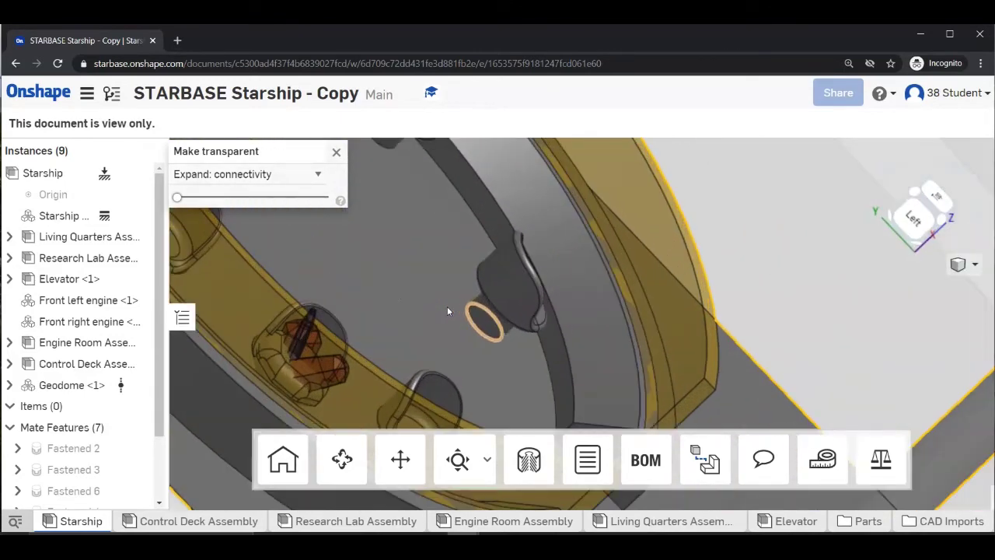
click(261, 386)
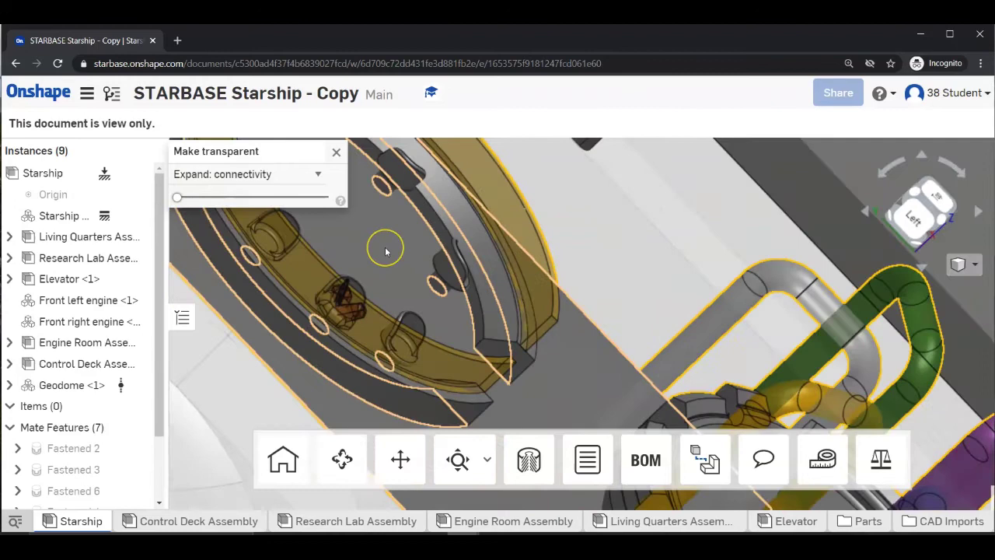
scroll(385, 250, down, 5)
middle_drag(385, 250, 606, 358)
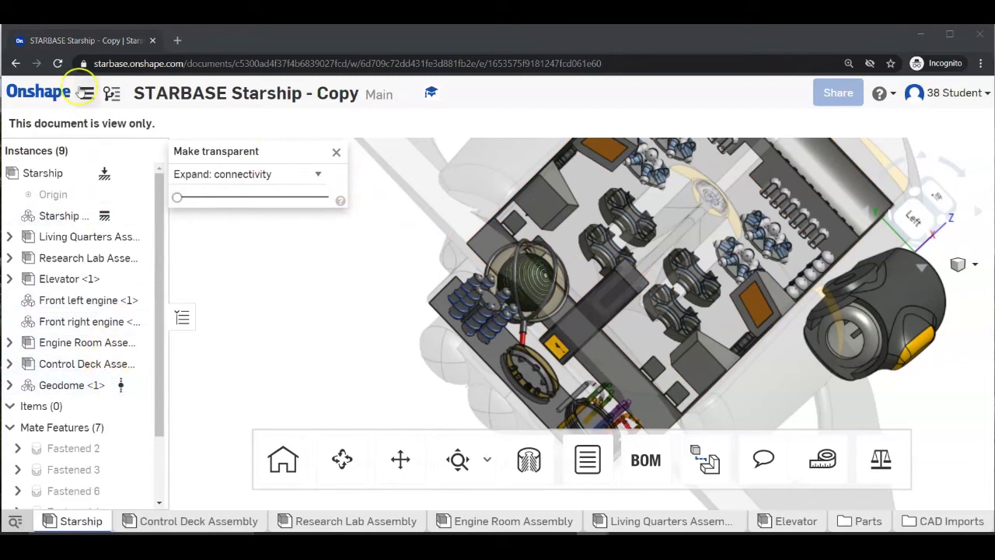
click(335, 152)
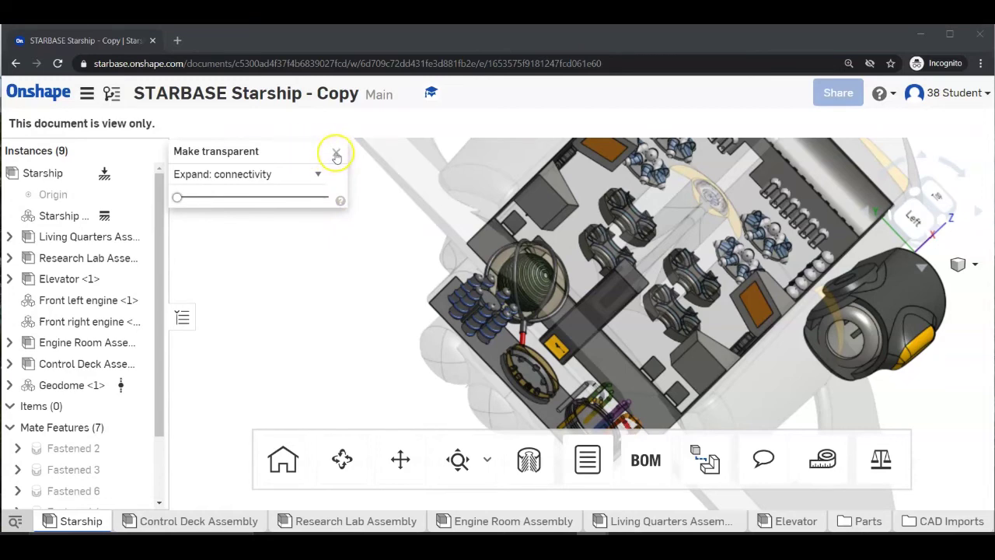
Make the hull opaque again, switch to an isometric view and orbit toward the front.
click(336, 156)
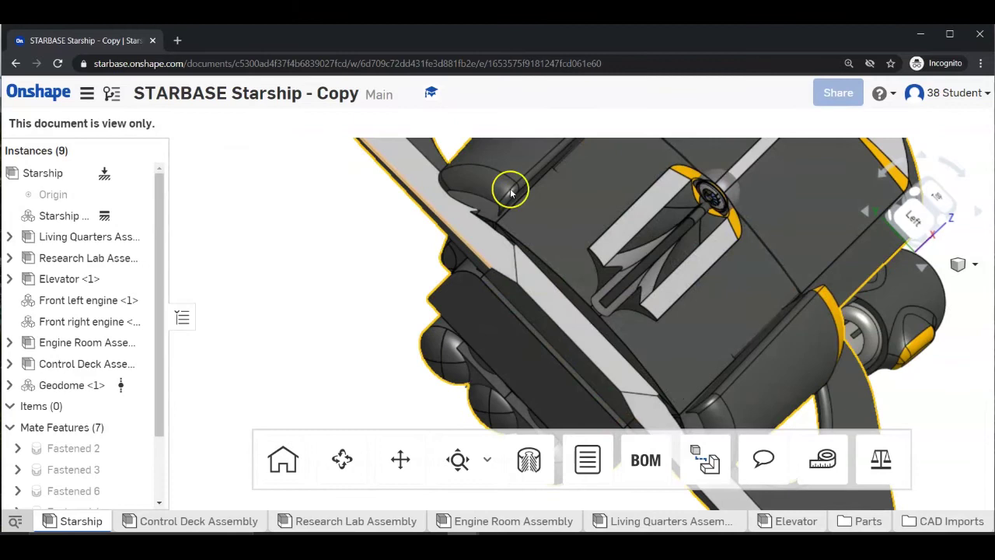
click(270, 261)
right_click(270, 261)
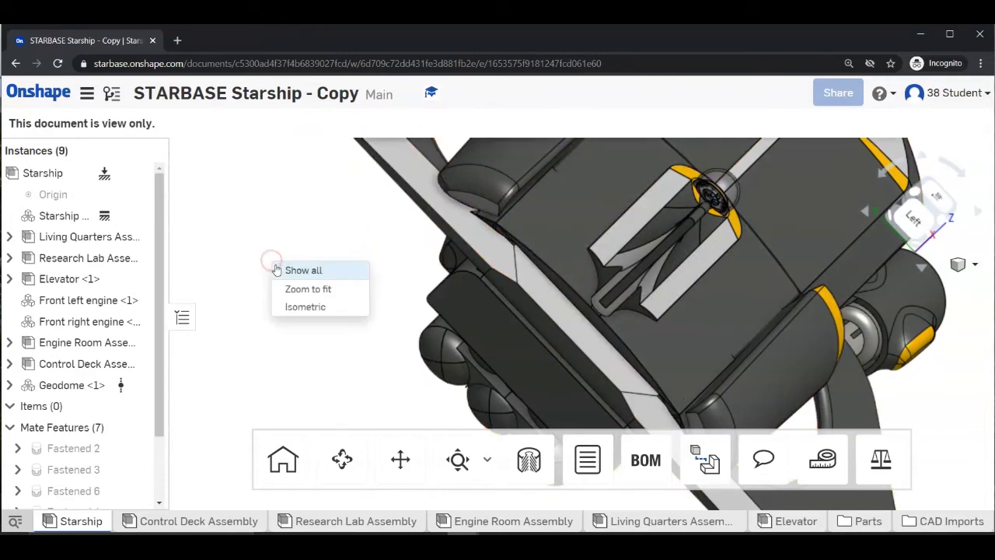
click(310, 307)
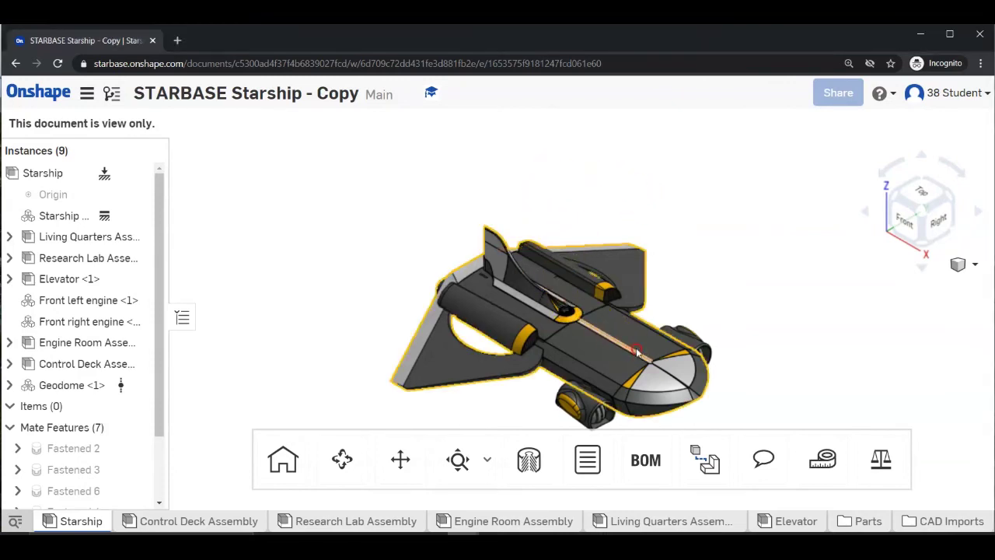
right_drag(627, 349, 668, 340)
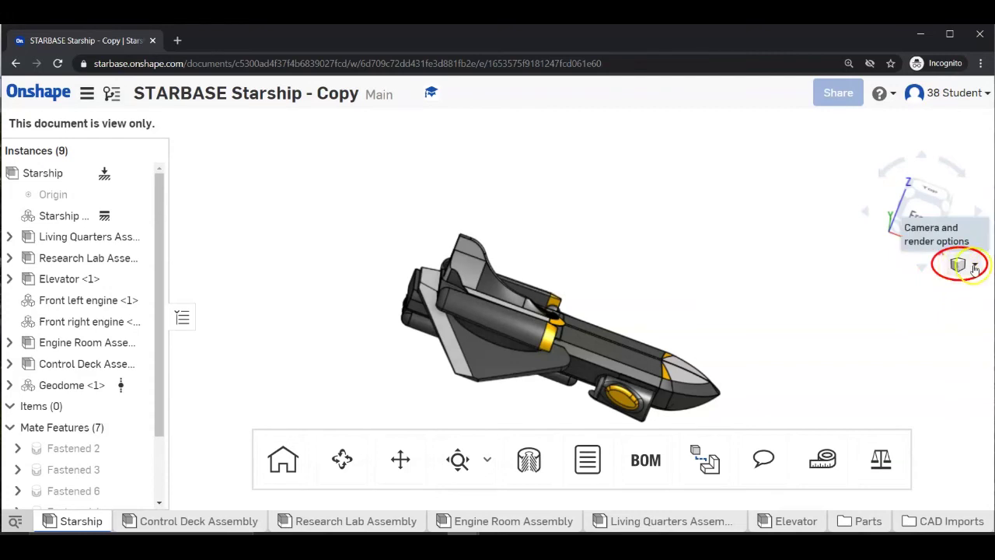
Create a section view using the ship's top face as Section plane 1.
click(976, 266)
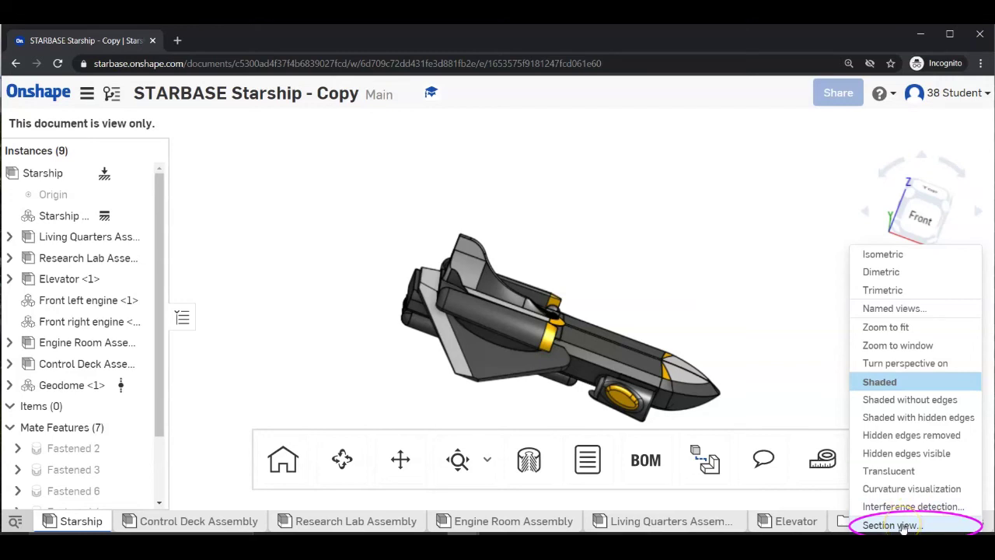
click(901, 526)
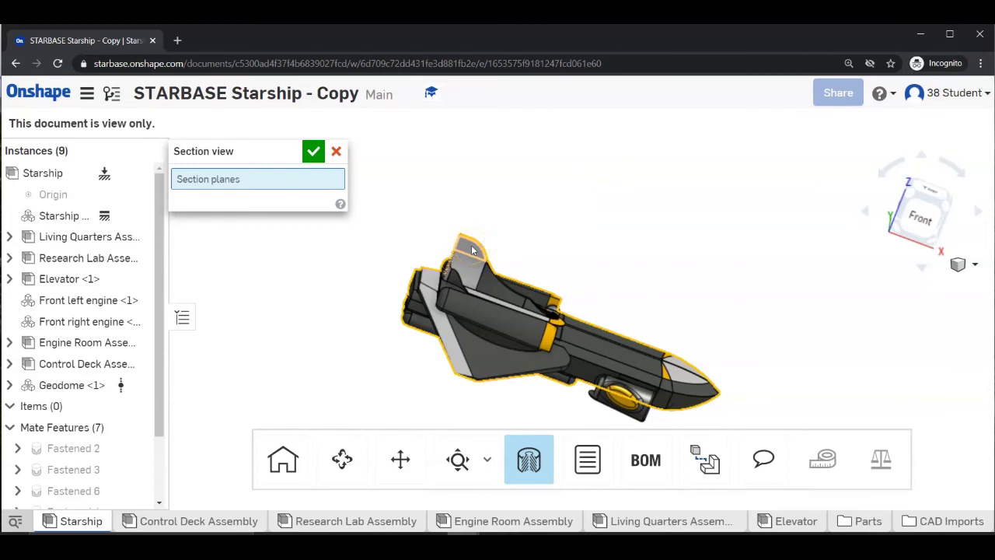
click(470, 246)
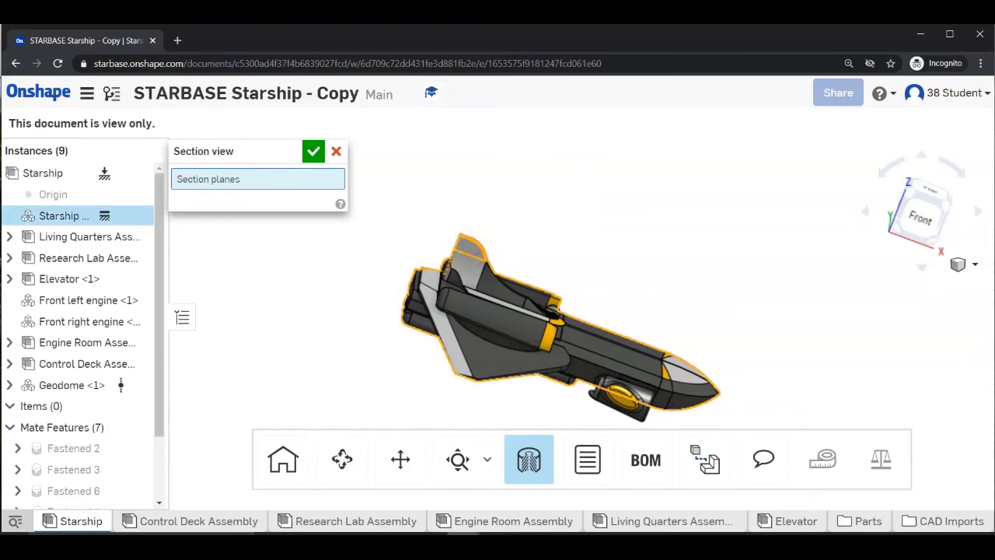
click(472, 249)
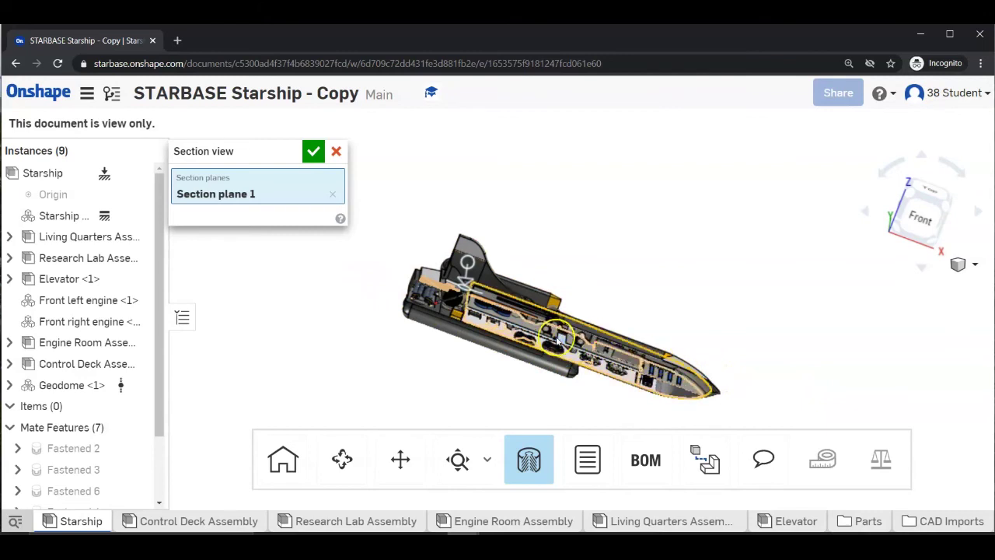
Offset Section plane 1 to -750 in through the ship, viewed from the right side.
right_drag(555, 339, 501, 339)
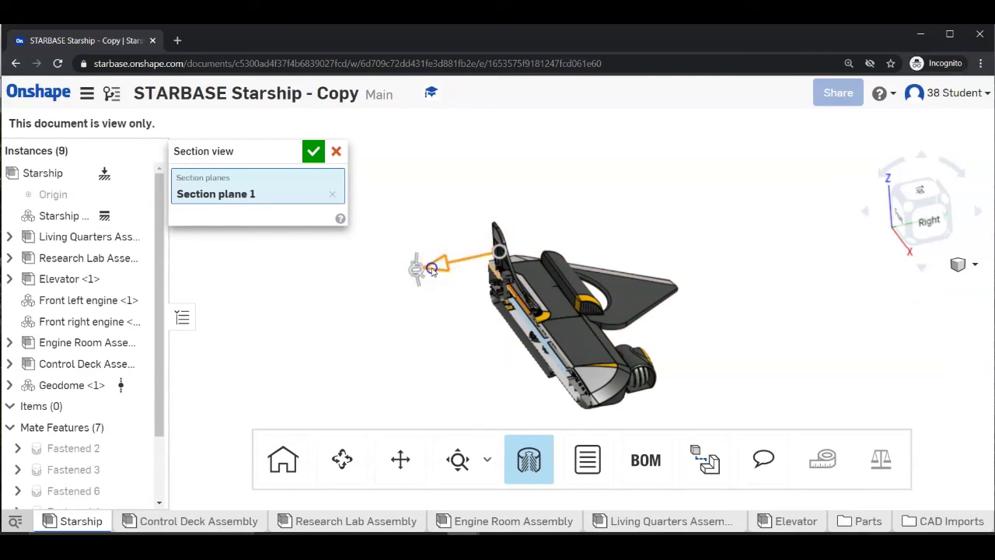
drag(432, 270, 467, 251)
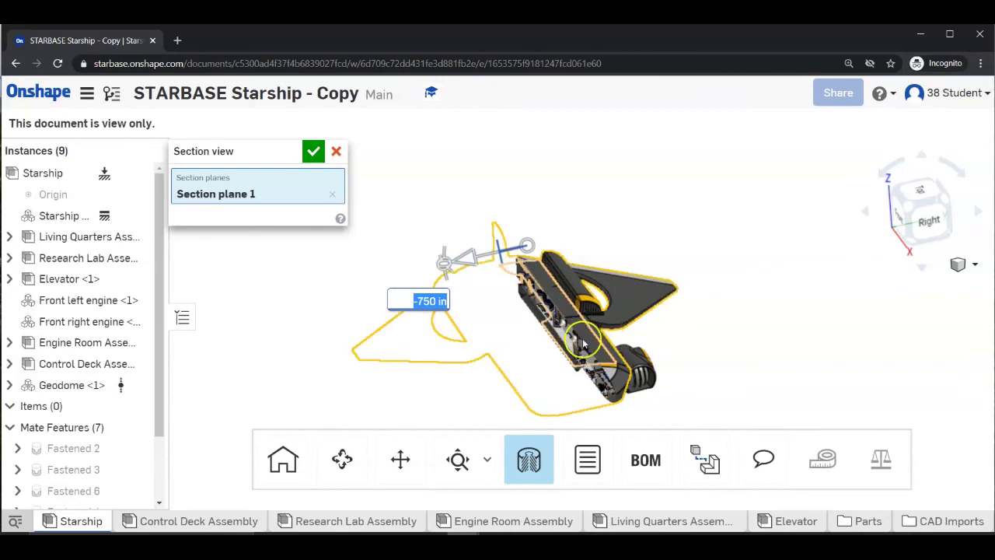
right_drag(583, 344, 644, 339)
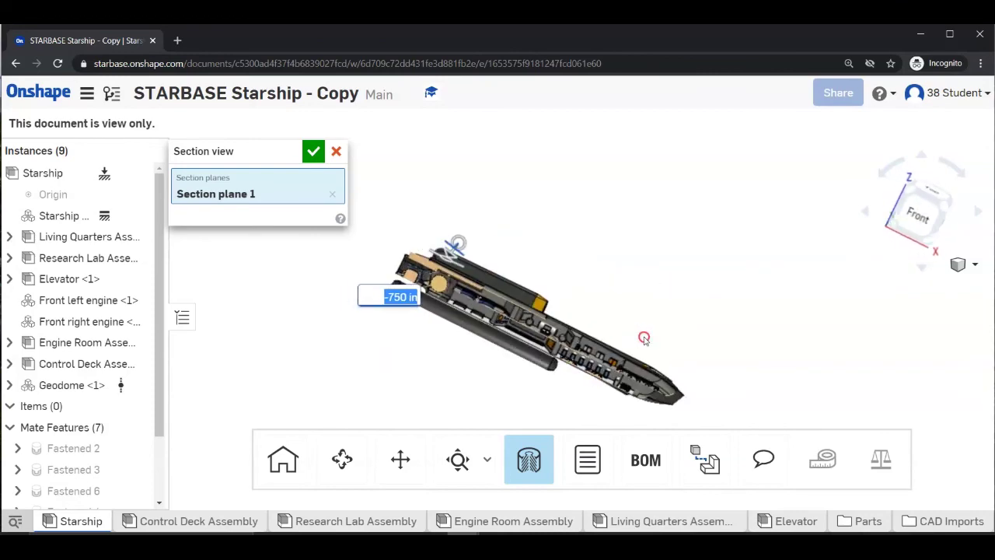
Zoom into the cut interior to show the cookie jar and colored-shape console.
scroll(490, 318, up, 5)
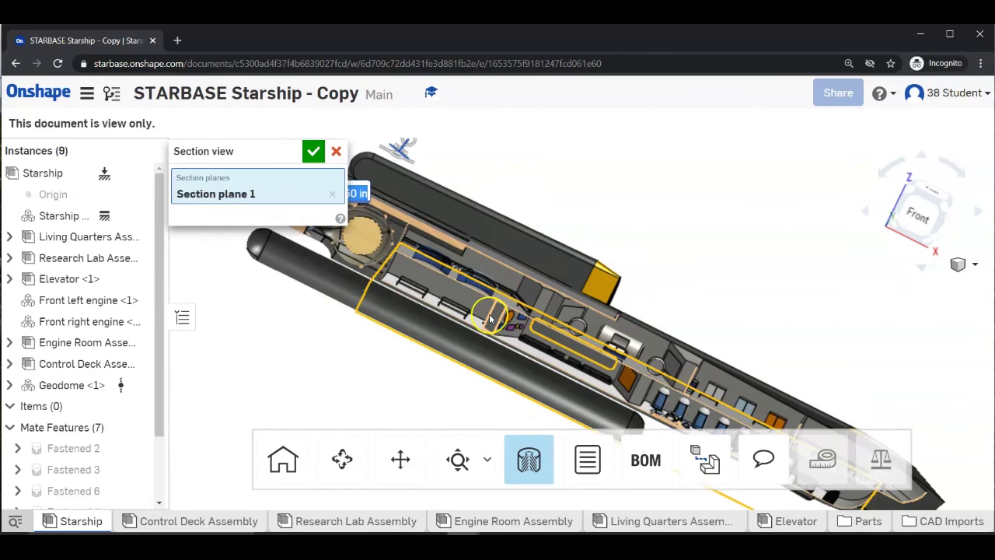
scroll(489, 314, up, 6)
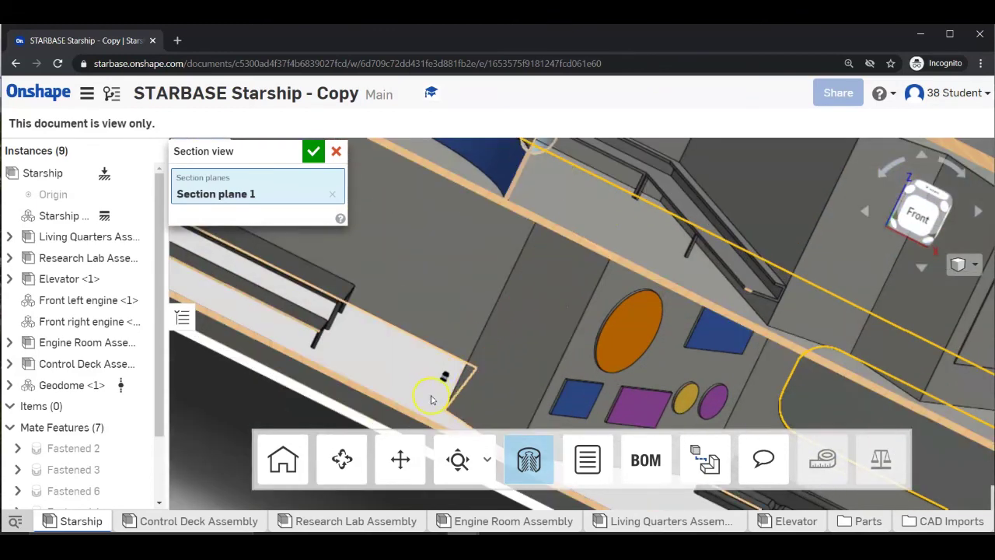
scroll(441, 385, up, 8)
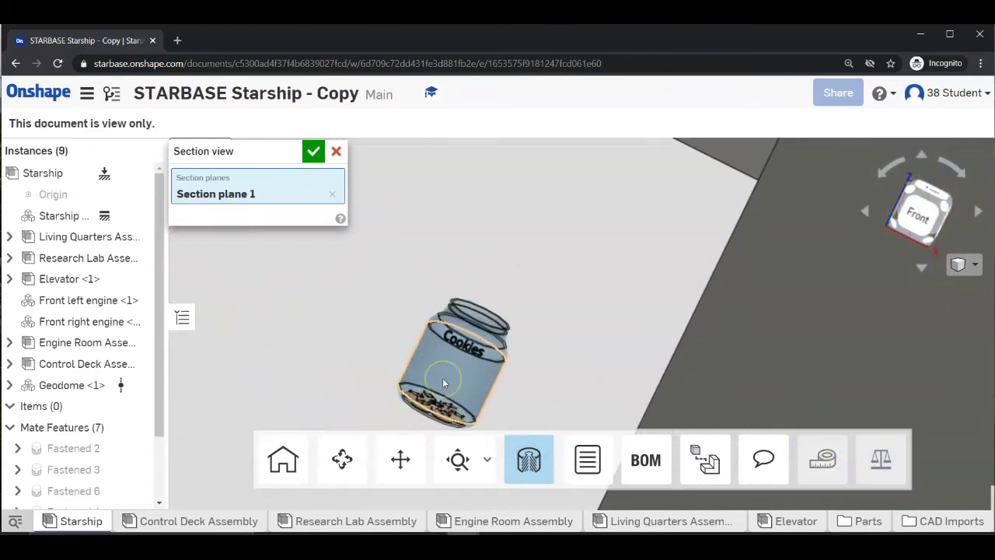
scroll(444, 382, up, 3)
scroll(443, 382, down, 8)
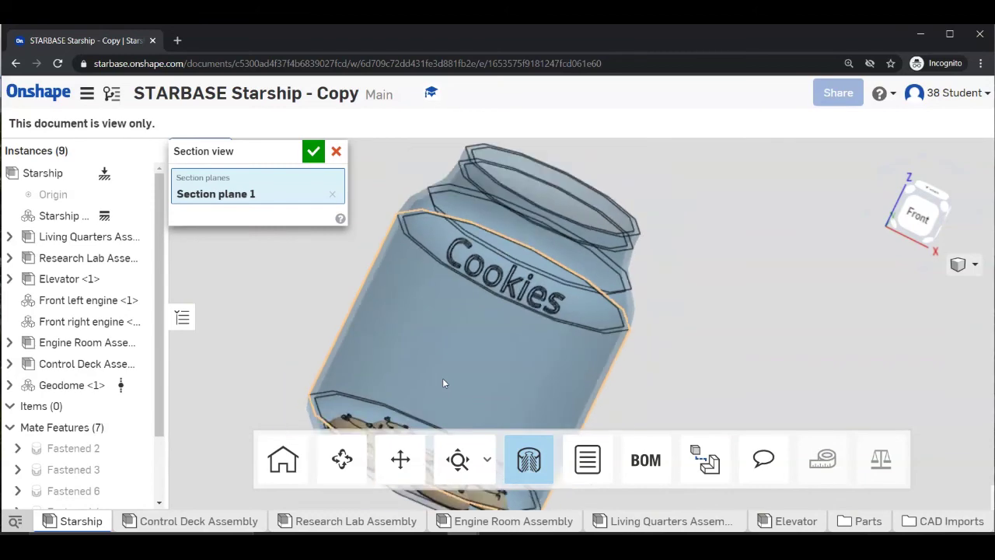
scroll(440, 379, down, 6)
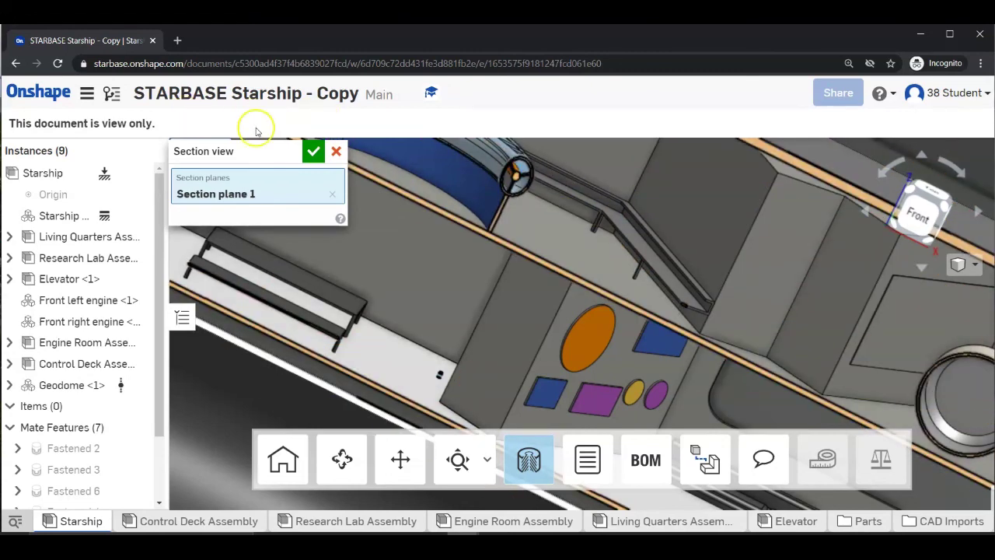
Turn off the section view and zoom to fit the whole uncut Starship.
click(974, 266)
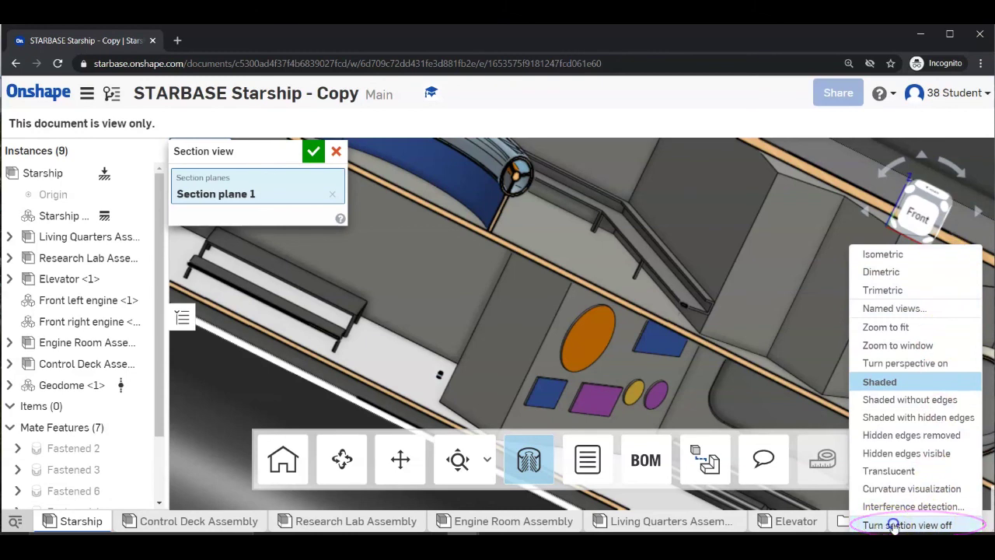
click(893, 526)
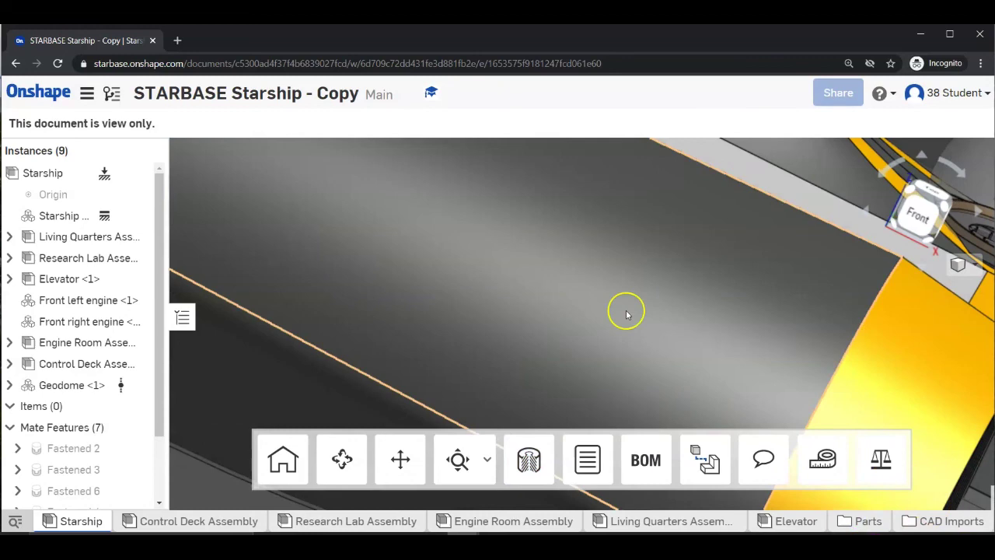
right_click(604, 292)
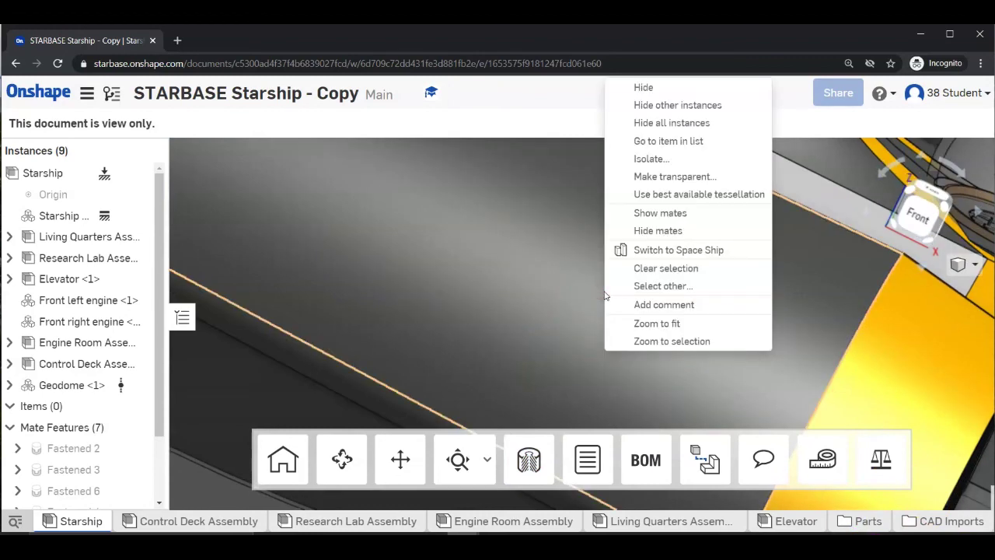
click(663, 325)
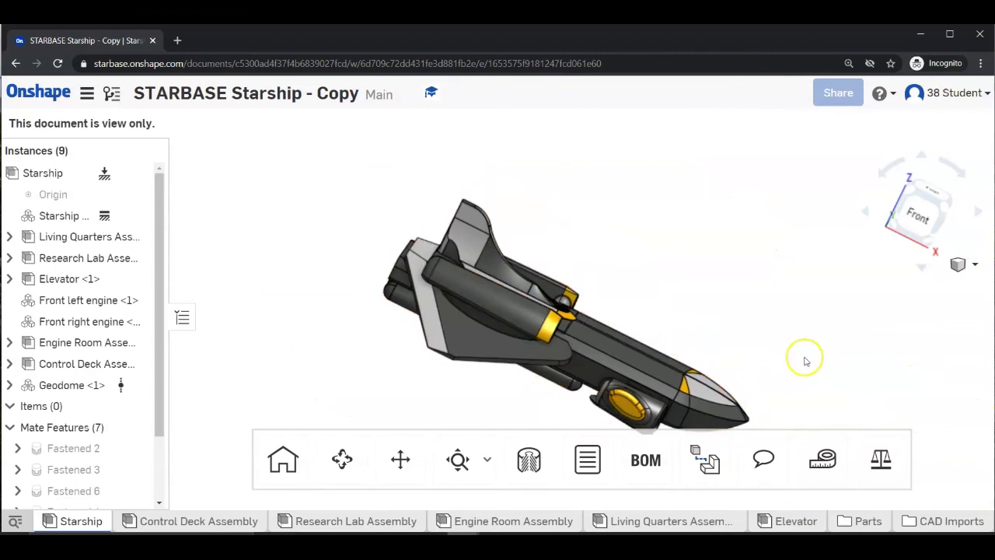